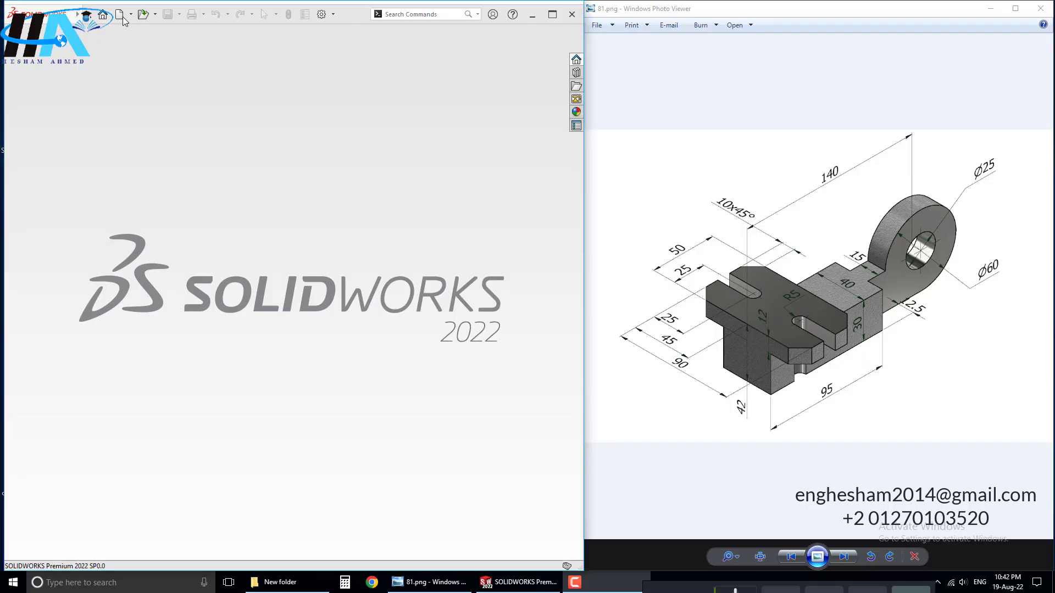
- Create a new blank Part document, Part1
{"action": "left_click", "coordinate": [123, 17]}
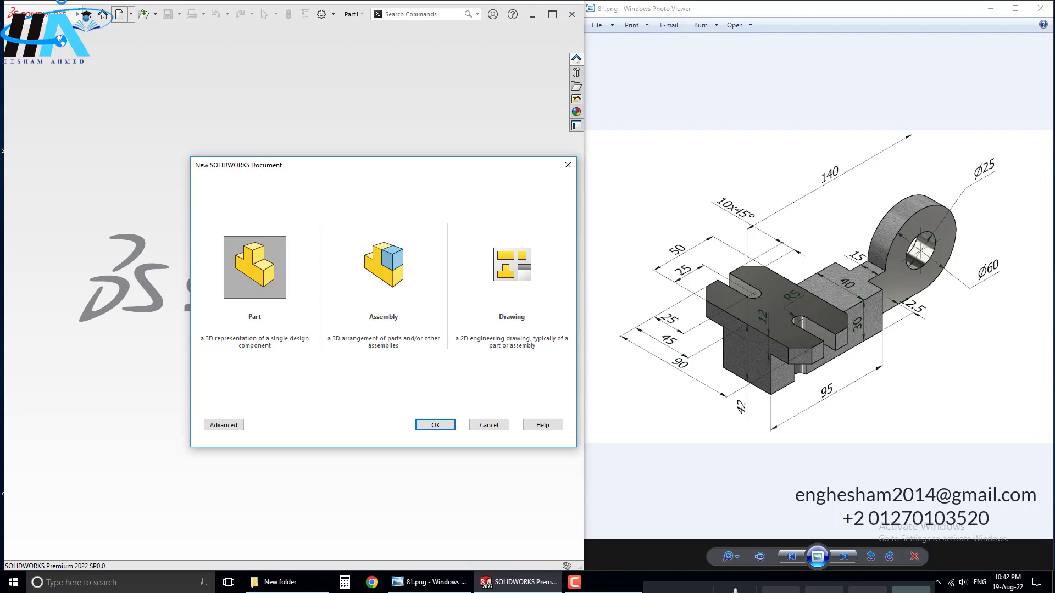
{"action": "key", "text": "Return"}
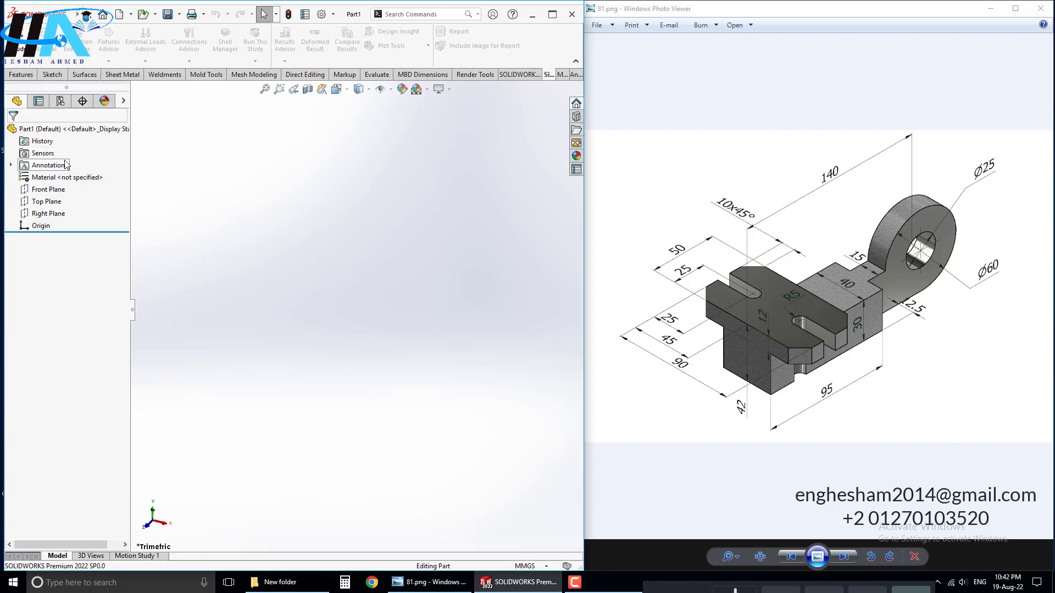
- Draw a corner rectangle from the origin in a sketch on the Right Plane
{"action": "left_click", "coordinate": [55, 214]}
{"action": "left_click", "coordinate": [76, 212]}
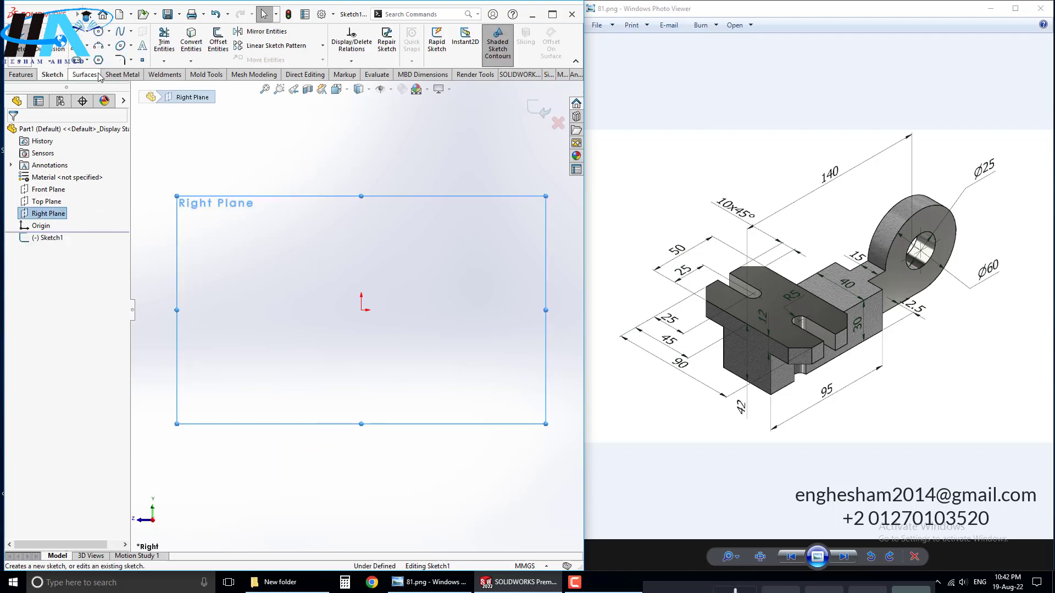
{"action": "left_click", "coordinate": [73, 51]}
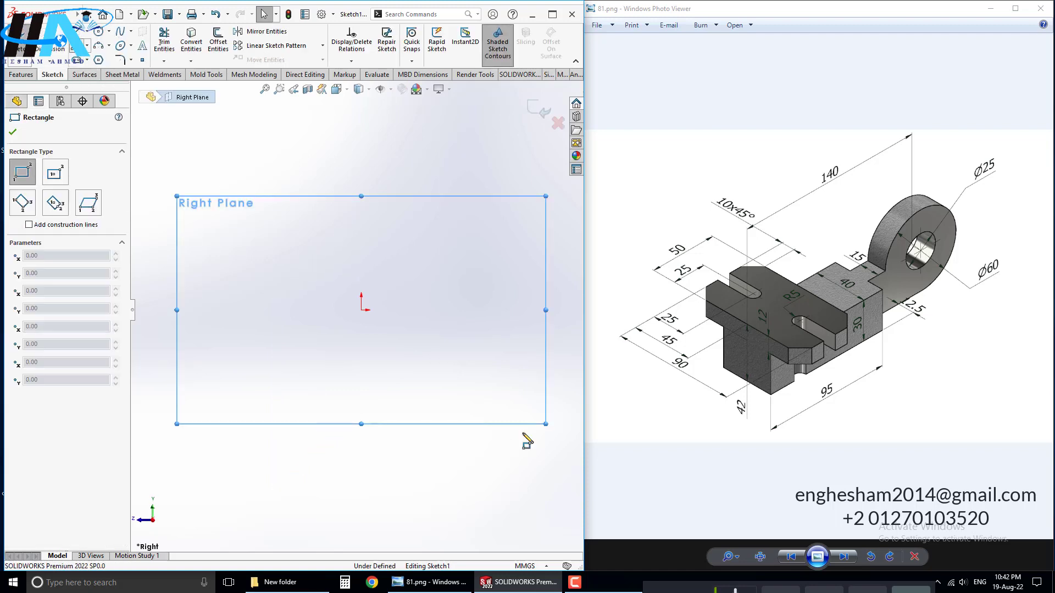
{"action": "left_click", "coordinate": [362, 310]}
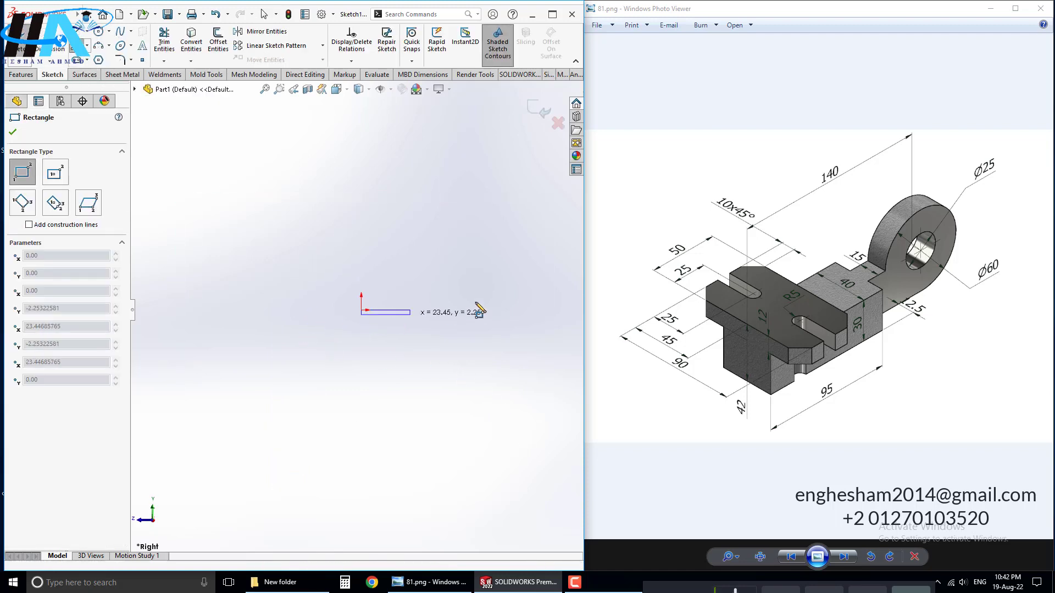
{"action": "left_click", "coordinate": [523, 248]}
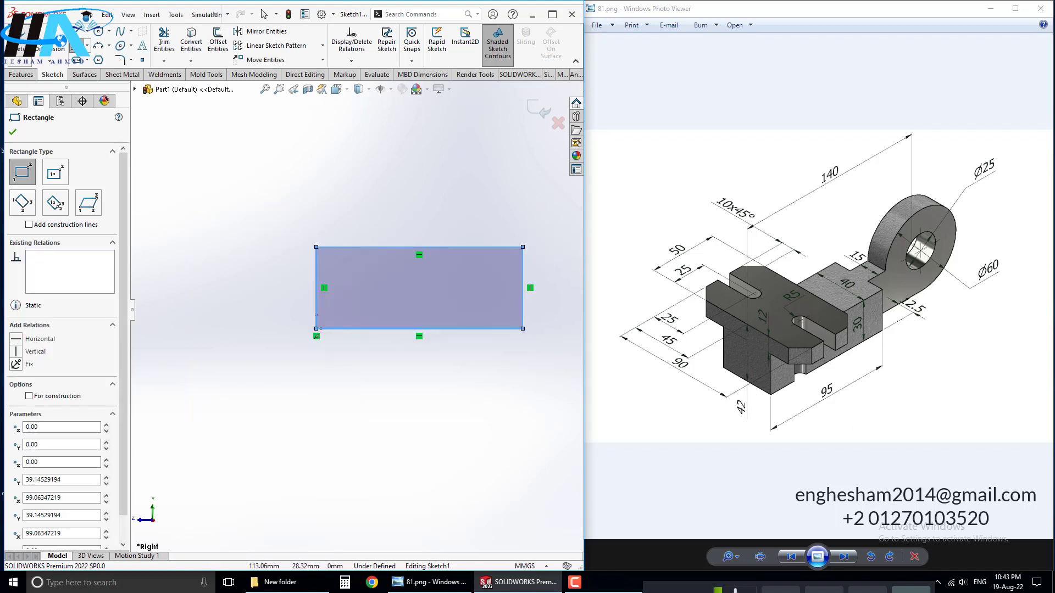
- Dimension the rectangle 95 mm long and 30 mm high
{"action": "left_click", "coordinate": [21, 40]}
{"action": "left_click", "coordinate": [401, 329]}
{"action": "left_click", "coordinate": [402, 369]}
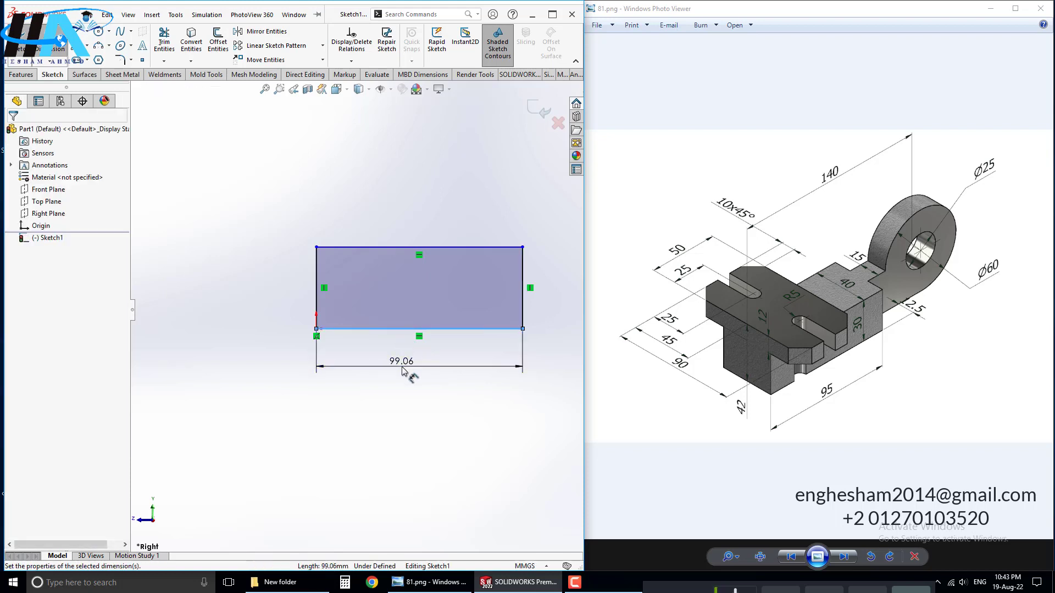
{"action": "type", "text": "95"}
{"action": "key", "text": "Return"}
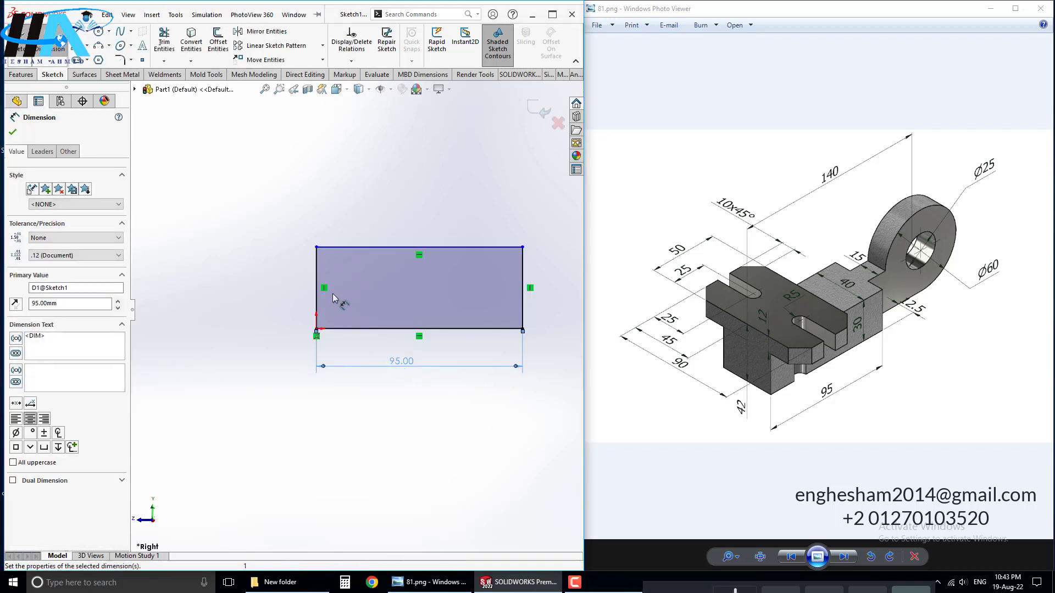
{"action": "left_click", "coordinate": [318, 291]}
{"action": "left_click", "coordinate": [288, 299]}
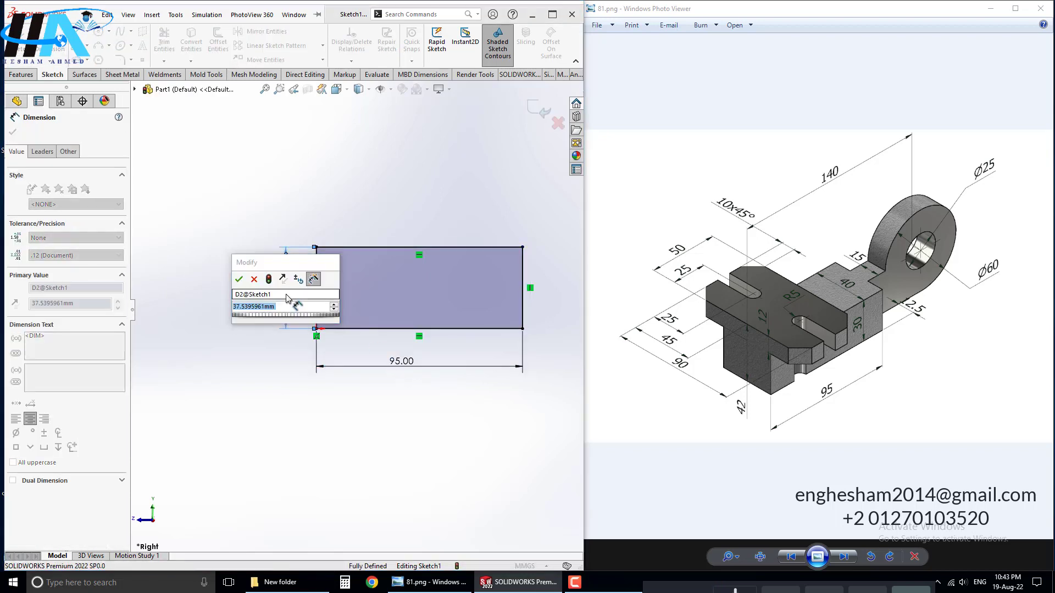
{"action": "type", "text": "30"}
{"action": "key", "text": "Return"}
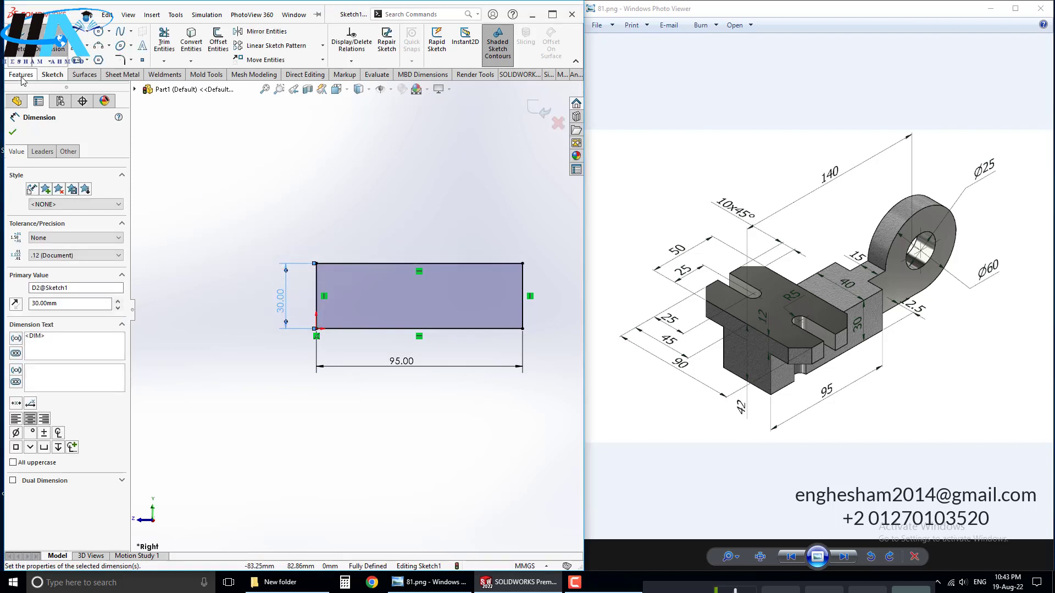
{"action": "left_click", "coordinate": [22, 76]}
- Extrude the rectangle 40 mm in the reversed direction as Boss-Extrude1
{"action": "left_click", "coordinate": [23, 44]}
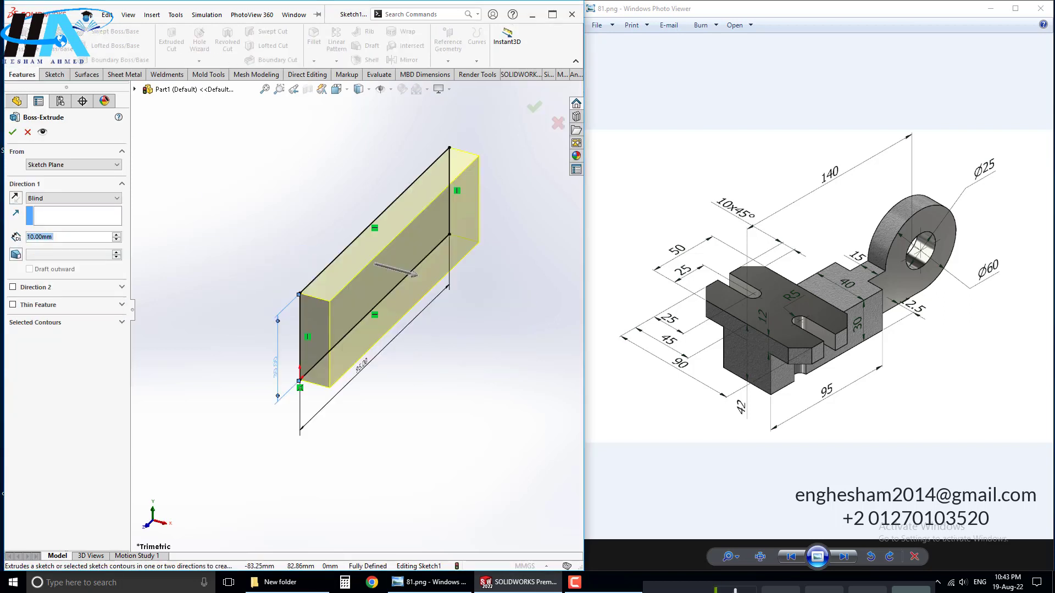
{"action": "type", "text": "40"}
{"action": "key", "text": "Return"}
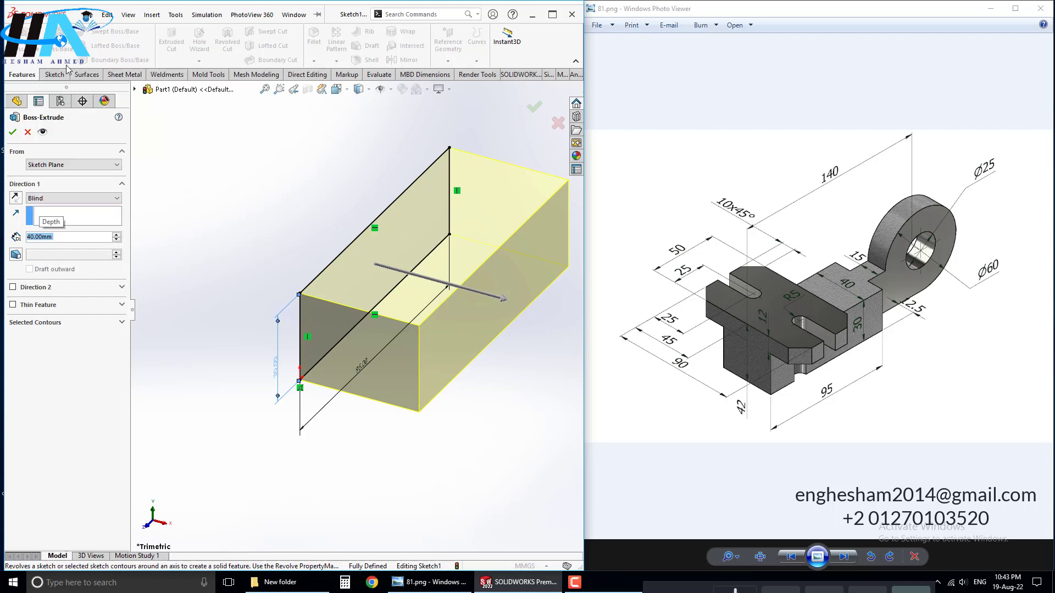
{"action": "mouse_move", "coordinate": [563, 292]}
{"action": "middle_mouse_down"}
{"action": "mouse_move", "coordinate": [486, 301]}
{"action": "mouse_move", "coordinate": [359, 219]}
{"action": "middle_mouse_up"}
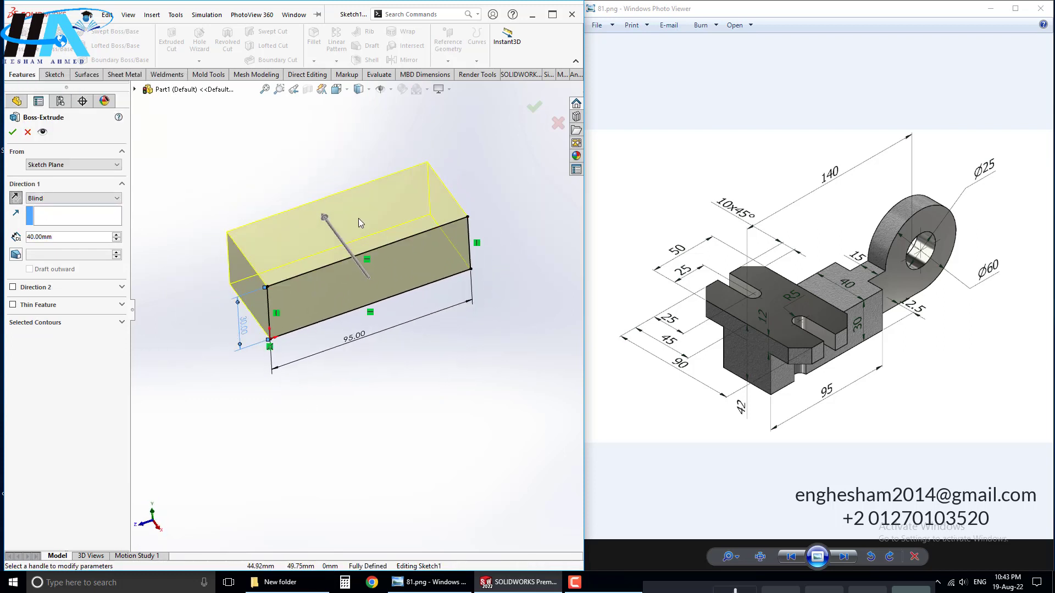
{"action": "left_click", "coordinate": [16, 198]}
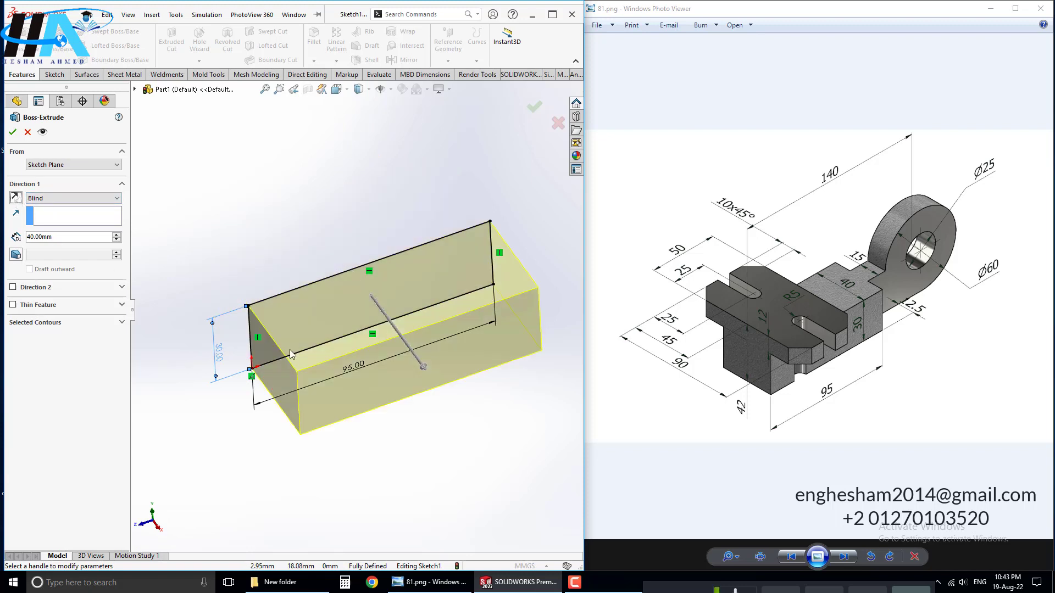
{"action": "left_click", "coordinate": [14, 132]}
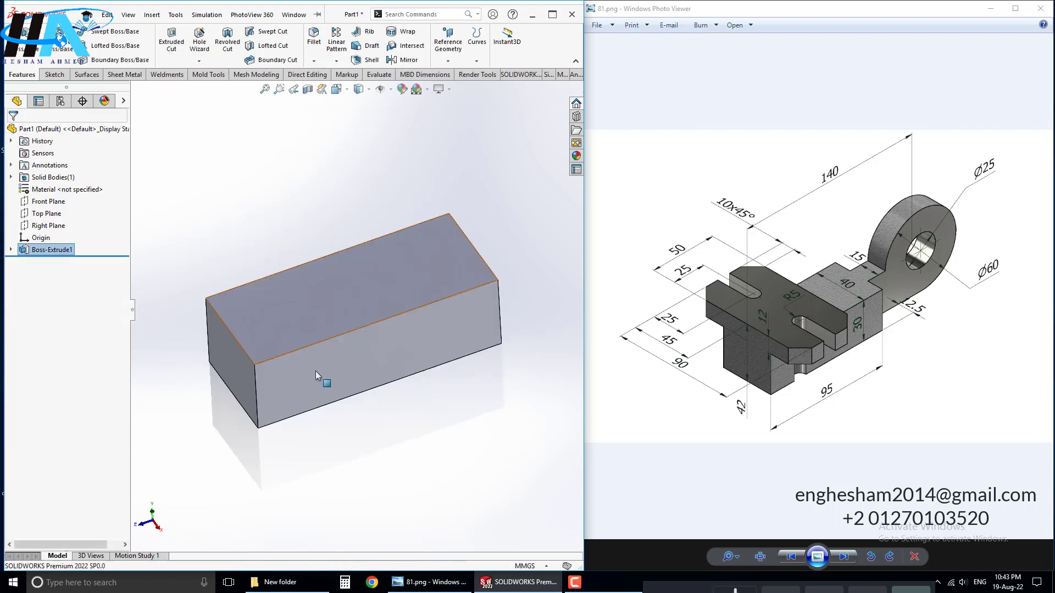
- Open a sketch on the block's top face and view it face-on
{"action": "left_click", "coordinate": [262, 325]}
{"action": "left_click", "coordinate": [314, 295]}
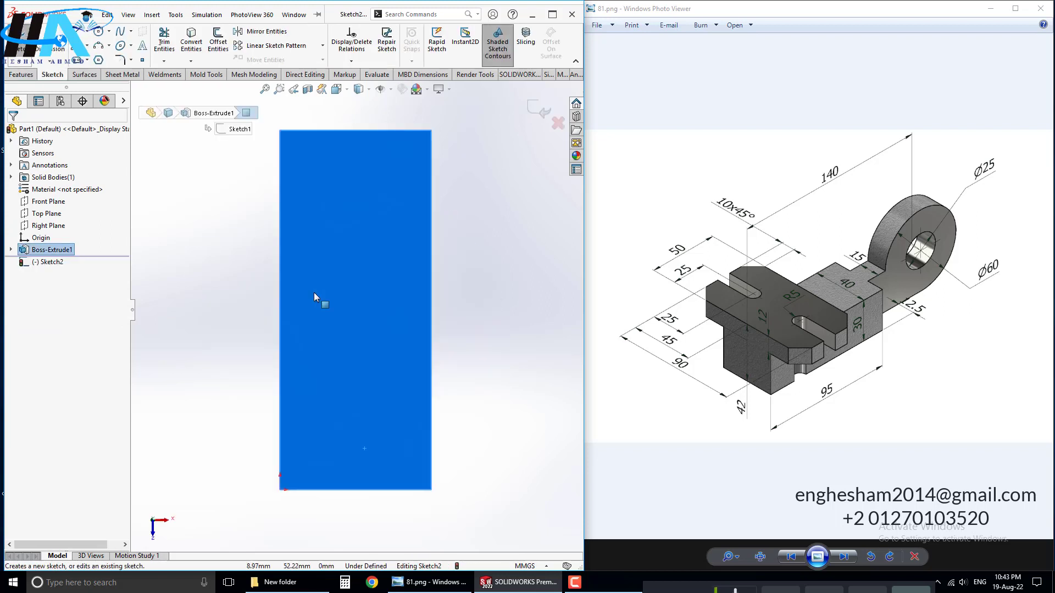
{"action": "key", "text": "ctrl+7"}
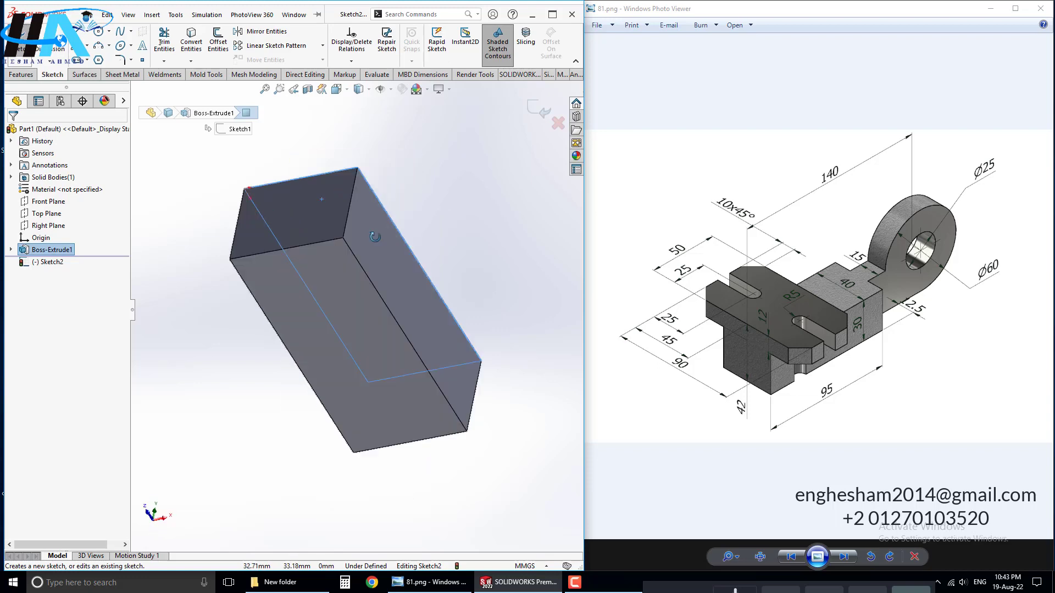
{"action": "key", "text": "space"}
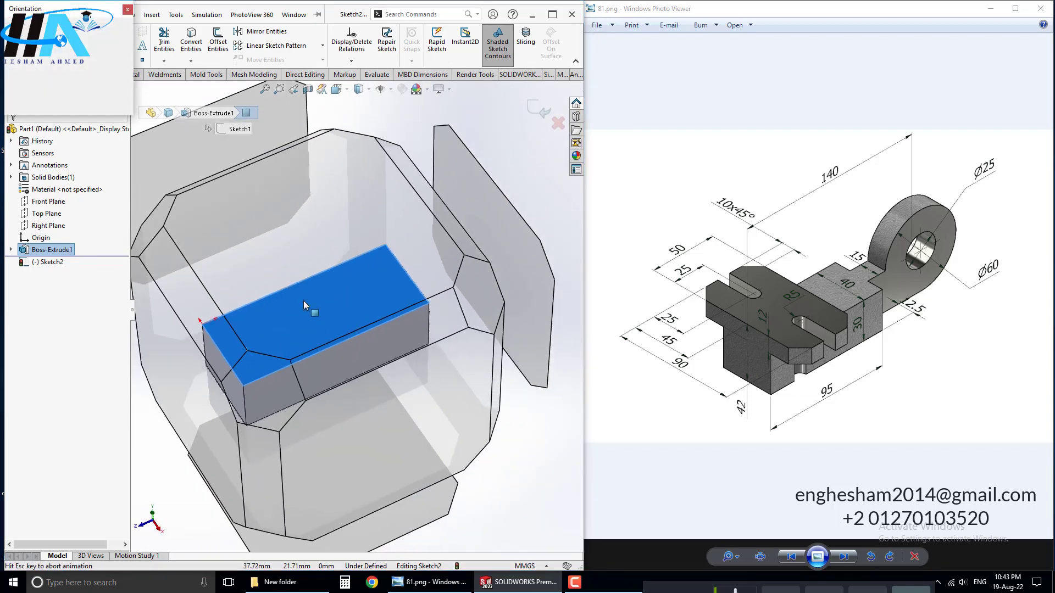
{"action": "left_click", "coordinate": [279, 303]}
{"action": "scroll", "coordinate": [342, 324], "scroll_direction": "up", "scroll_amount": 3}
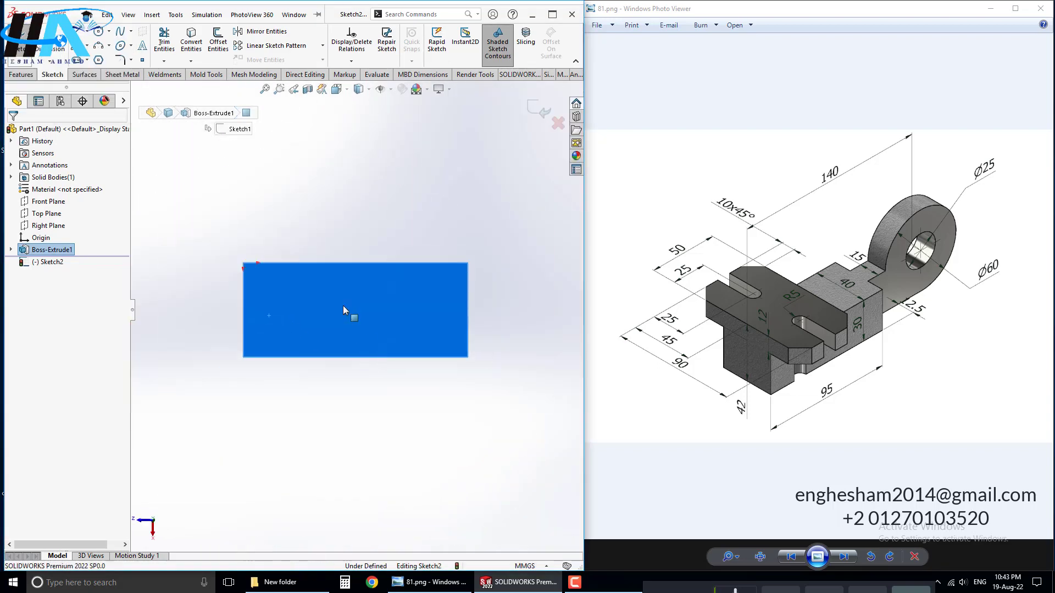
{"action": "scroll", "coordinate": [308, 312], "scroll_direction": "down", "scroll_amount": 1}
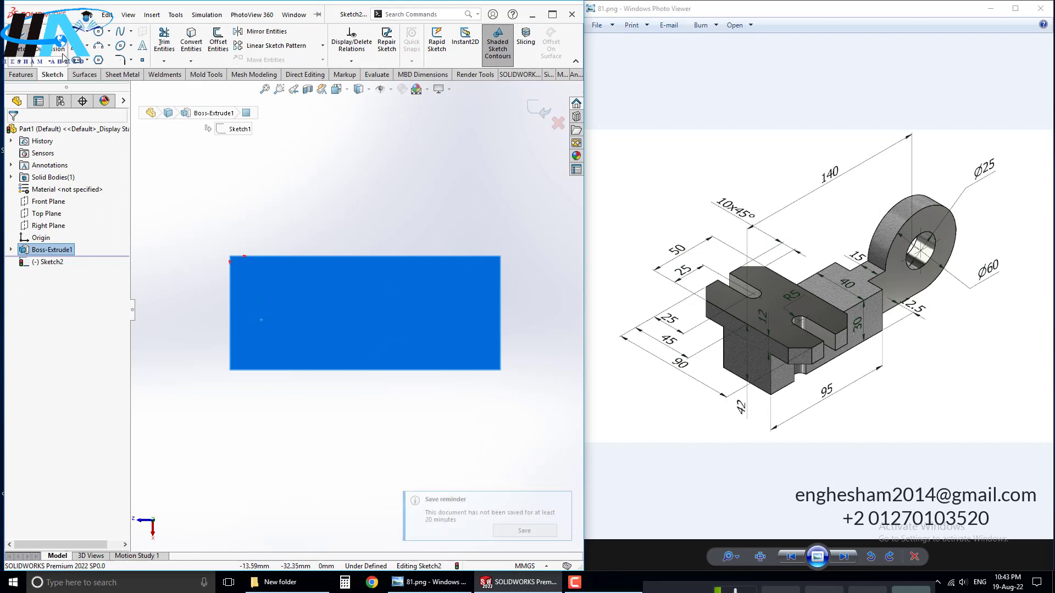
- Draw a rectangle across the block and align its left edge with the block edge
{"action": "left_click", "coordinate": [81, 45]}
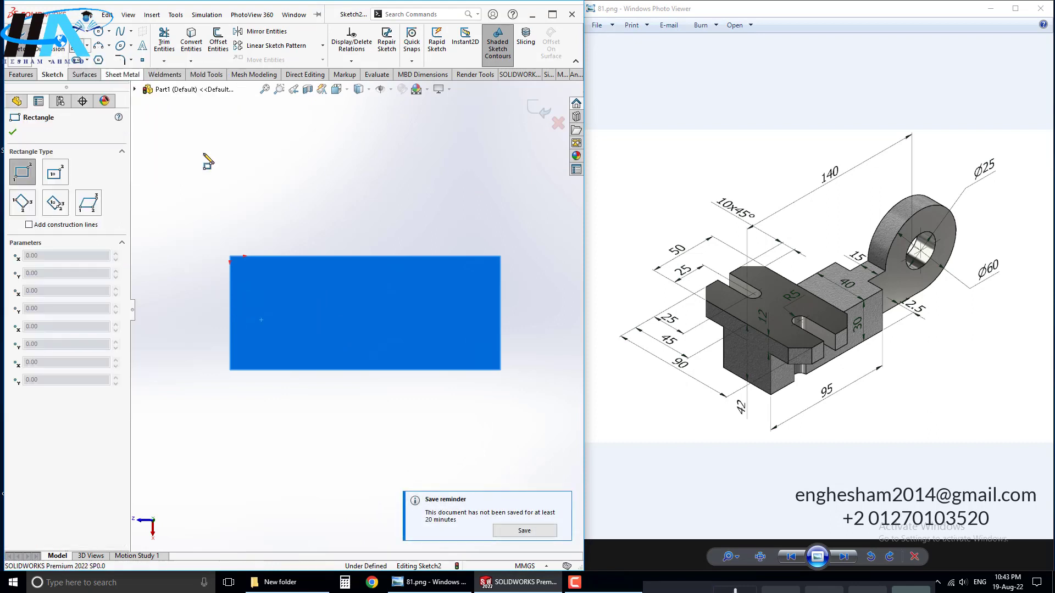
{"action": "left_click", "coordinate": [309, 196]}
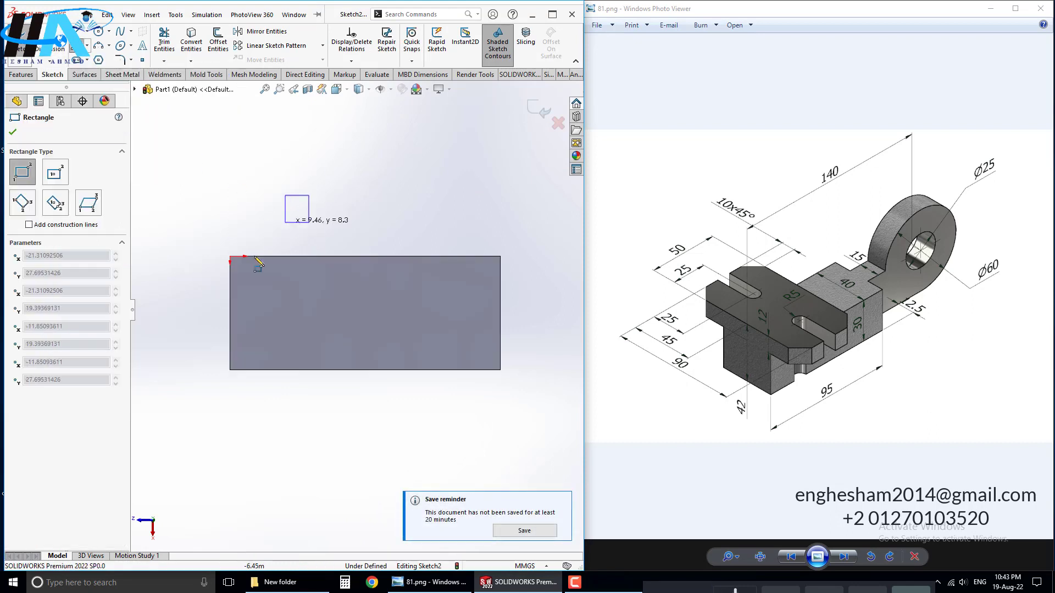
{"action": "left_click", "coordinate": [243, 452]}
{"action": "key", "text": "Escape"}
{"action": "left_click", "coordinate": [243, 374]}
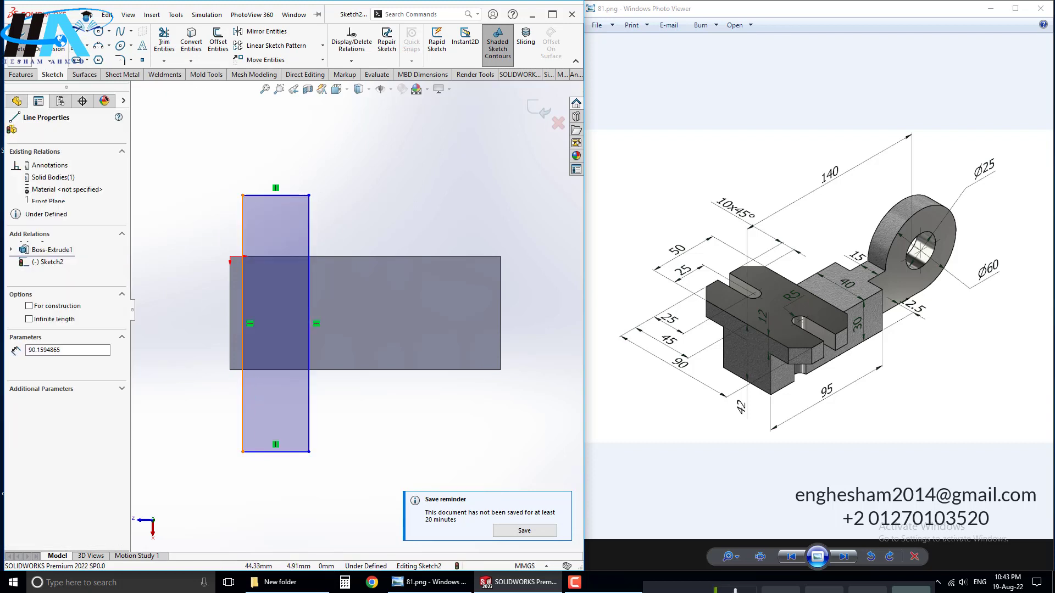
{"action": "left_click", "coordinate": [231, 360], "text": "ctrl"}
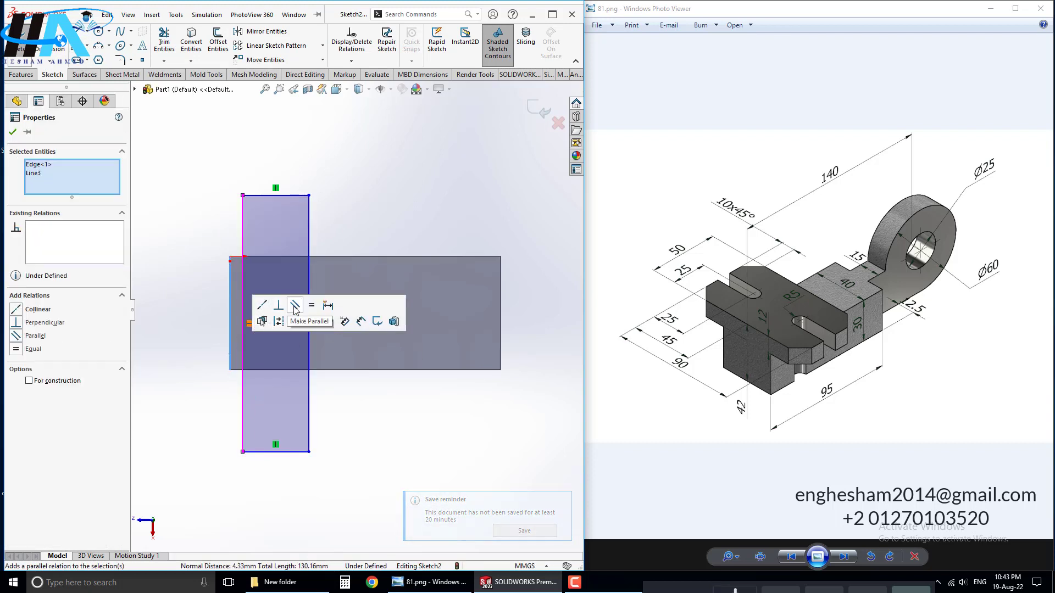
{"action": "left_click", "coordinate": [262, 305]}
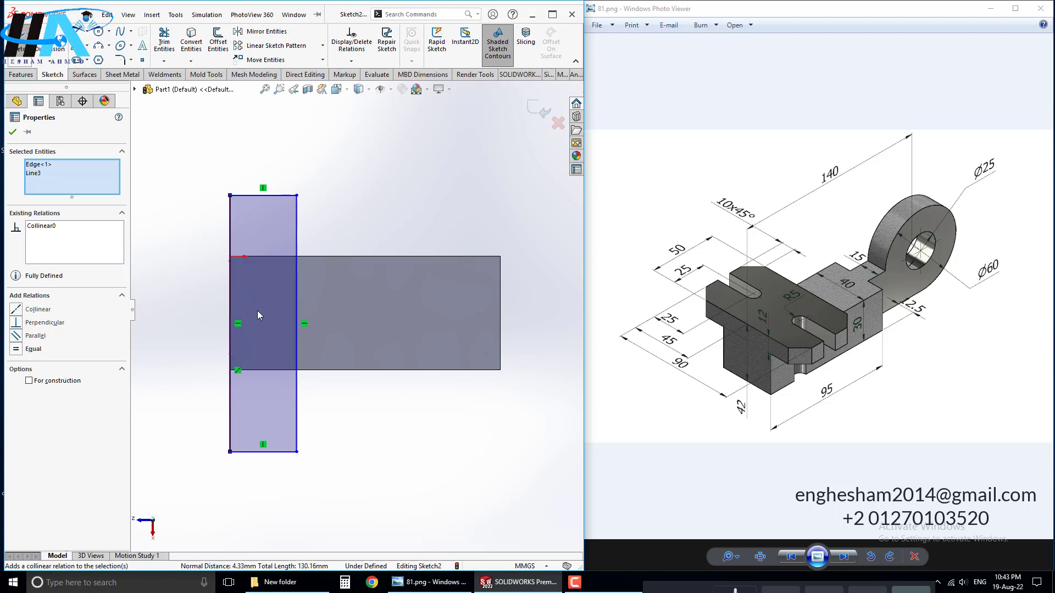
{"action": "key", "text": "Escape"}
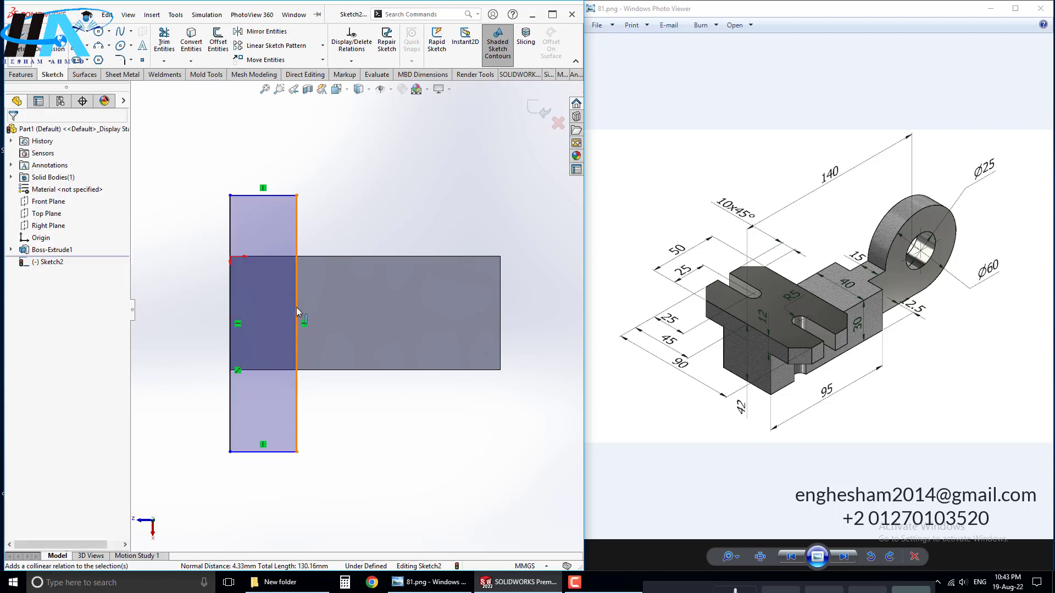
- Relate the rectangle's right-edge midpoint horizontally to the block's right-edge midpoint
{"action": "right_click", "coordinate": [296, 308]}
{"action": "left_click", "coordinate": [334, 328]}
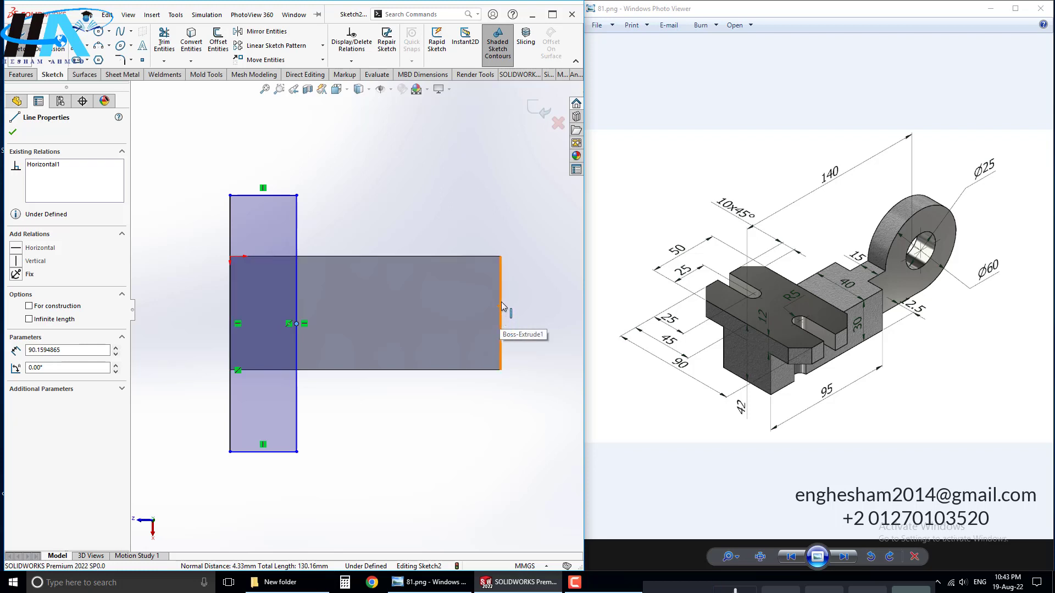
{"action": "right_click", "coordinate": [501, 302]}
{"action": "left_click", "coordinate": [530, 311]}
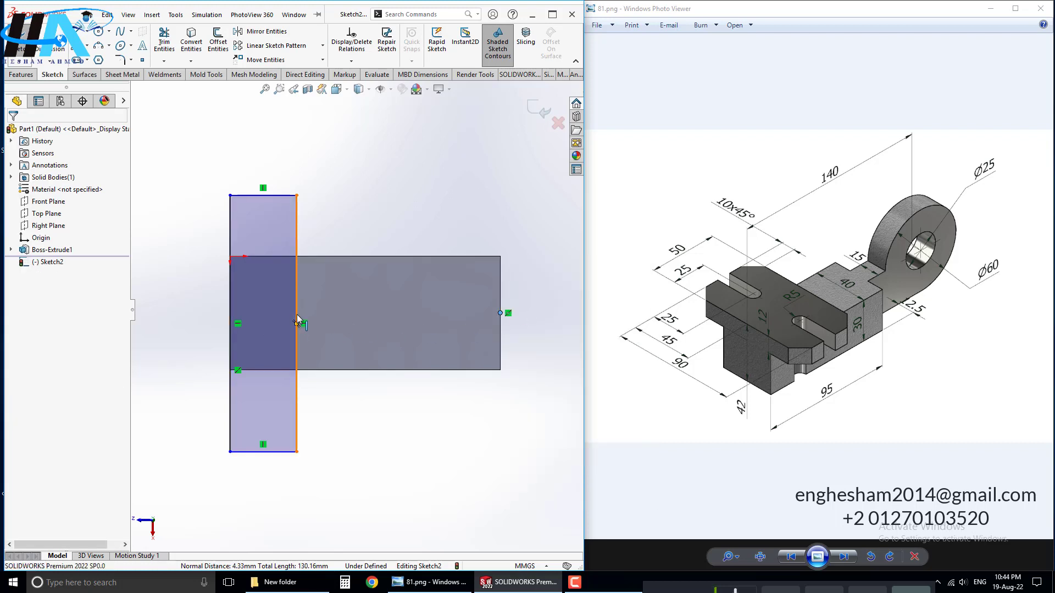
{"action": "left_click", "coordinate": [297, 325], "text": "ctrl"}
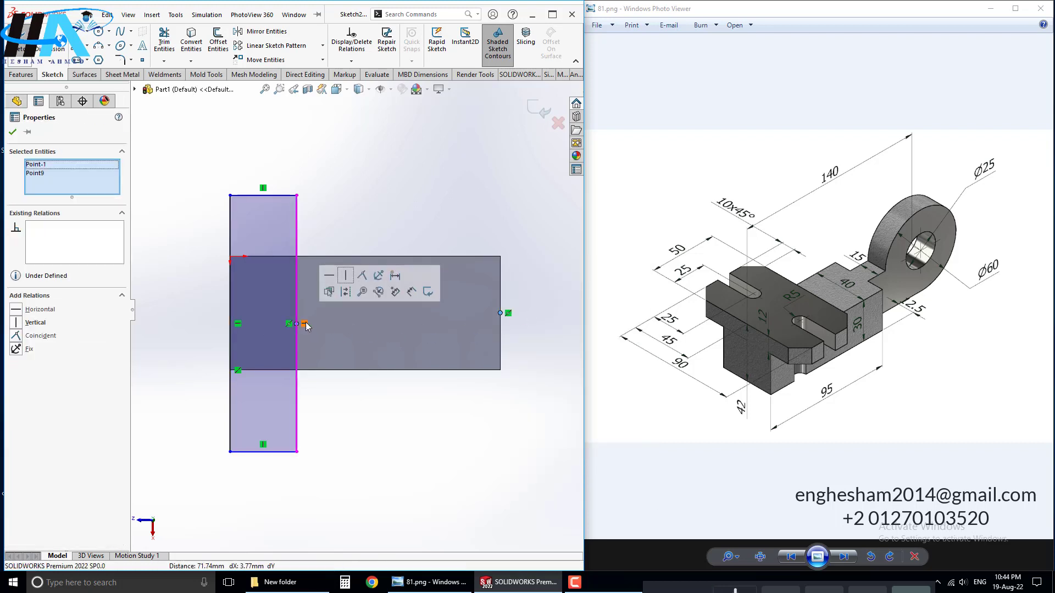
{"action": "left_click", "coordinate": [345, 275]}
{"action": "key", "text": "ctrl+z"}
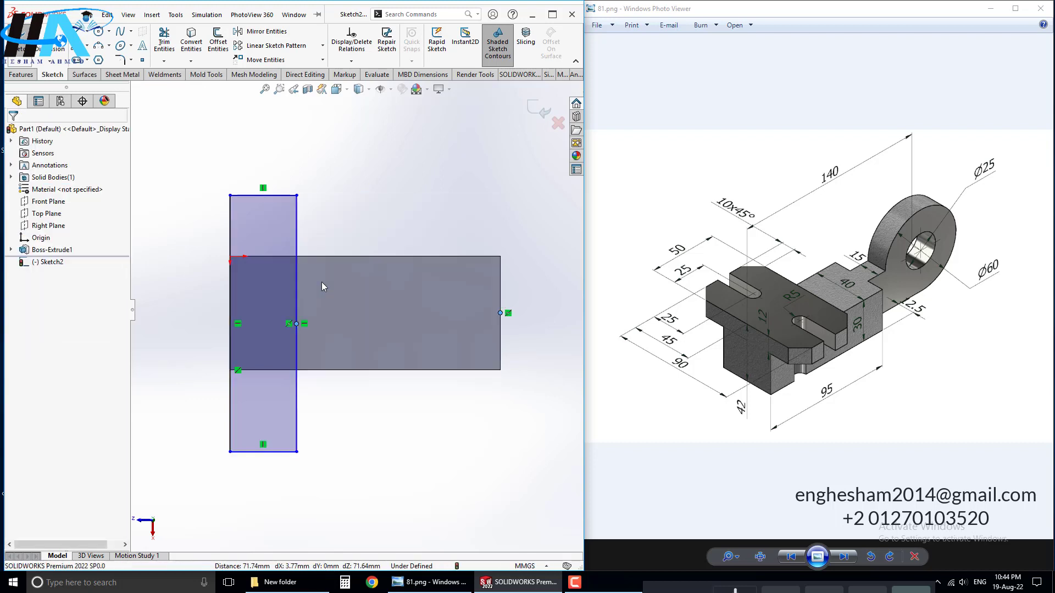
{"action": "left_click", "coordinate": [328, 275]}
{"action": "key", "text": "Escape"}
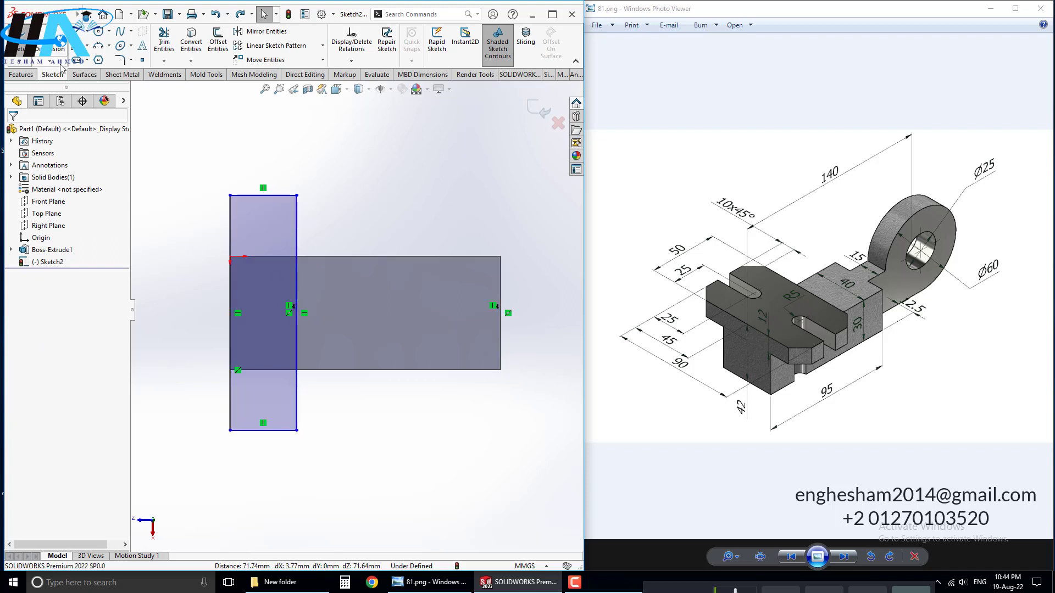
- Dimension the rectangle 90 mm tall and 50 mm wide
{"action": "left_click", "coordinate": [231, 238]}
{"action": "left_click", "coordinate": [181, 315]}
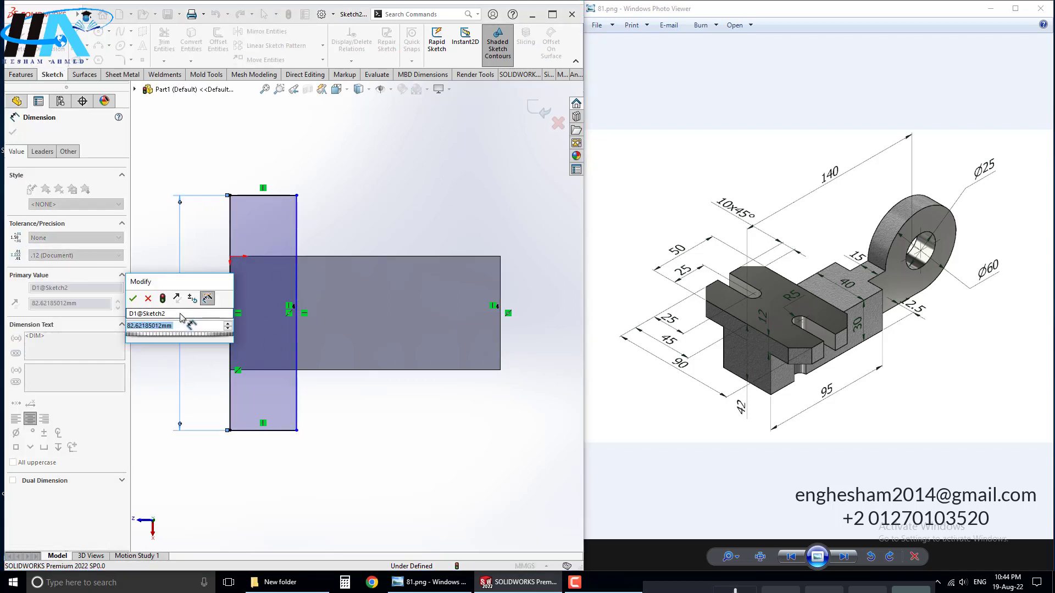
{"action": "type", "text": "90"}
{"action": "key", "text": "Return"}
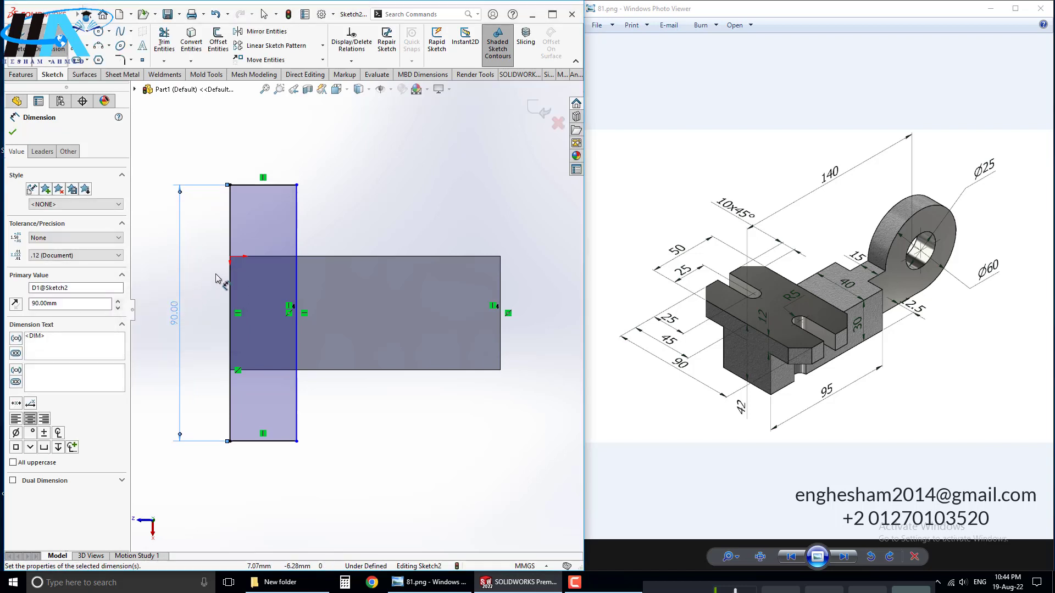
{"action": "left_click", "coordinate": [267, 185]}
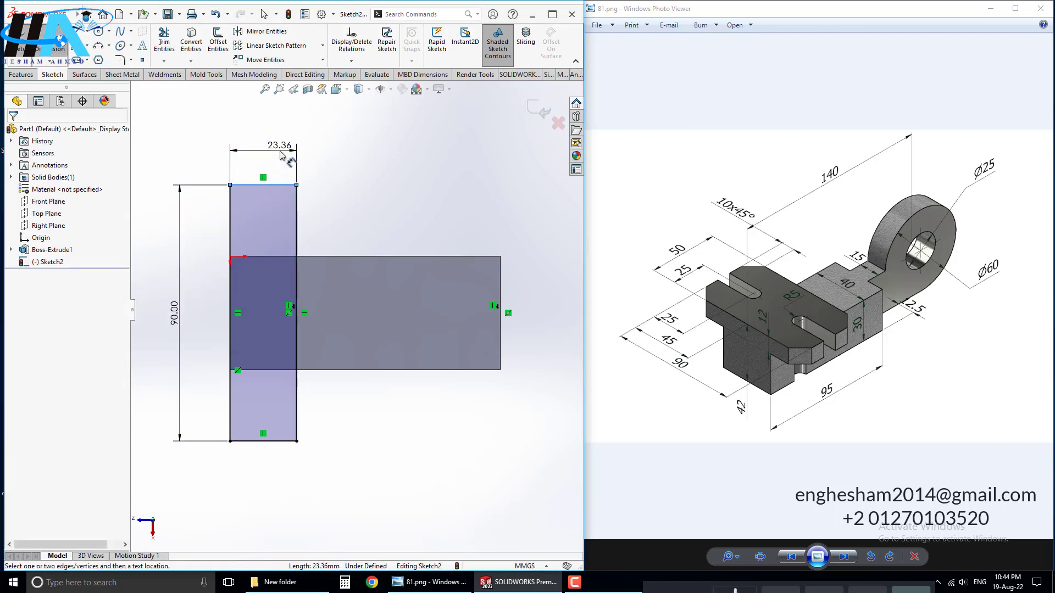
{"action": "left_click", "coordinate": [278, 154]}
{"action": "type", "text": "50"}
{"action": "key", "text": "Return"}
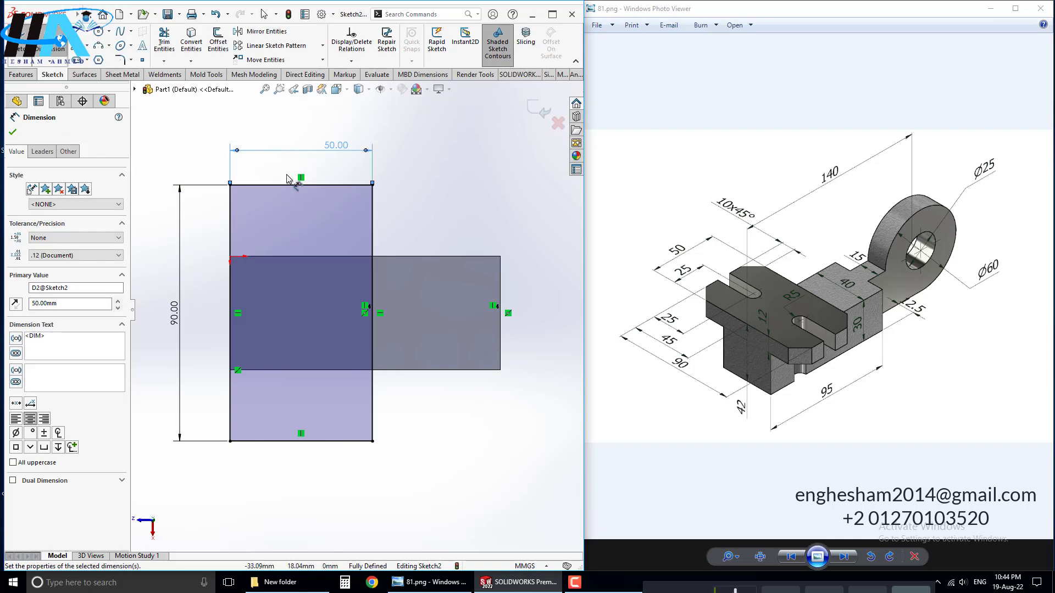
{"action": "middle_click_drag", "start_coordinate": [349, 270], "coordinate": [362, 212]}
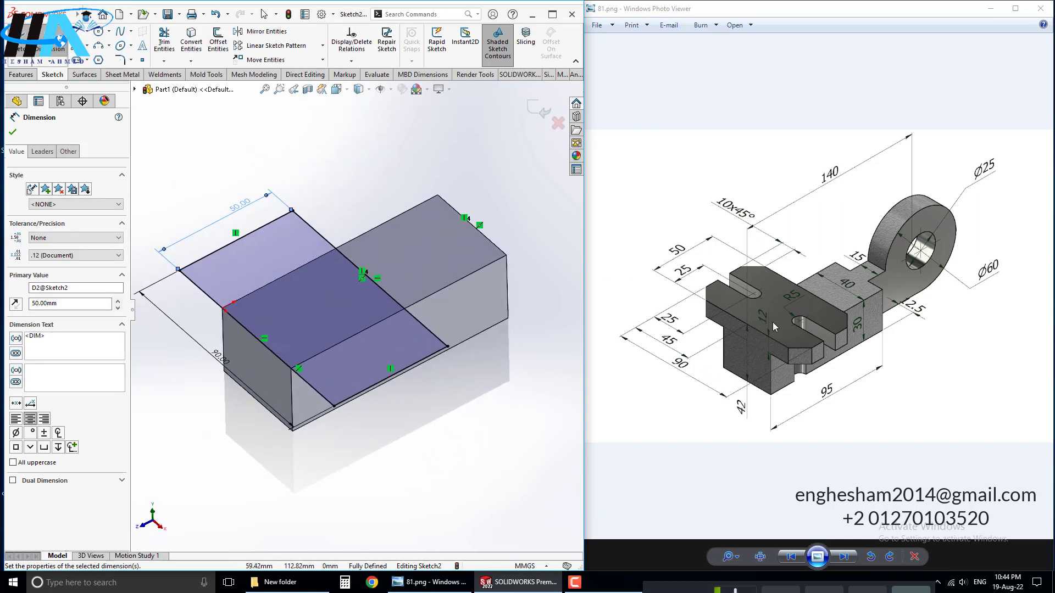
- Extrude the 90 × 50 rectangle 12 mm as Boss-Extrude2
{"action": "left_click", "coordinate": [18, 75]}
{"action": "left_click", "coordinate": [22, 43]}
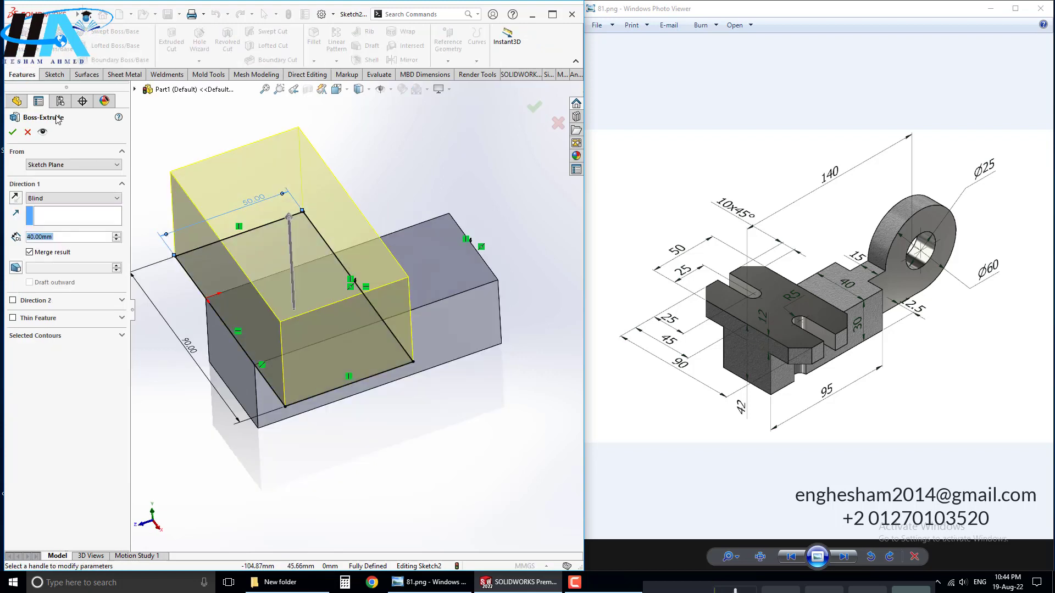
{"action": "type", "text": "12"}
{"action": "key", "text": "Return"}
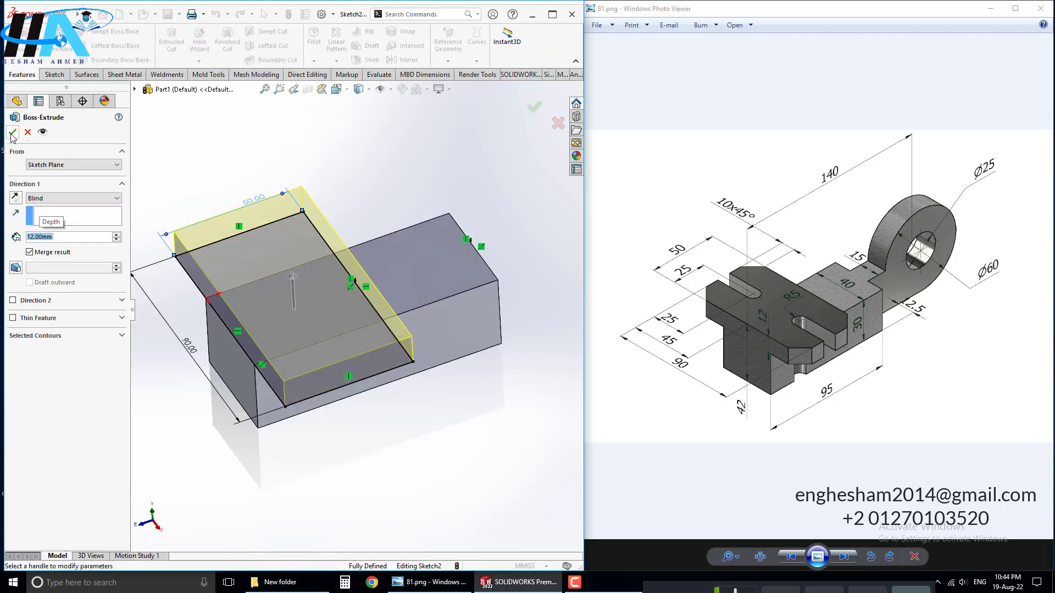
{"action": "left_click", "coordinate": [12, 133]}
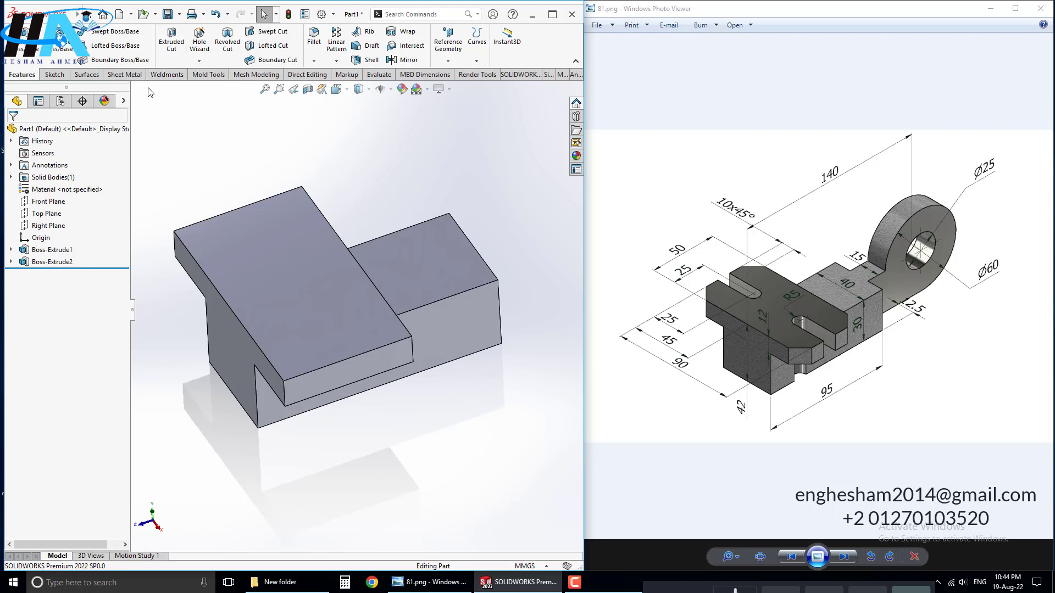
{"action": "left_click", "coordinate": [198, 63]}
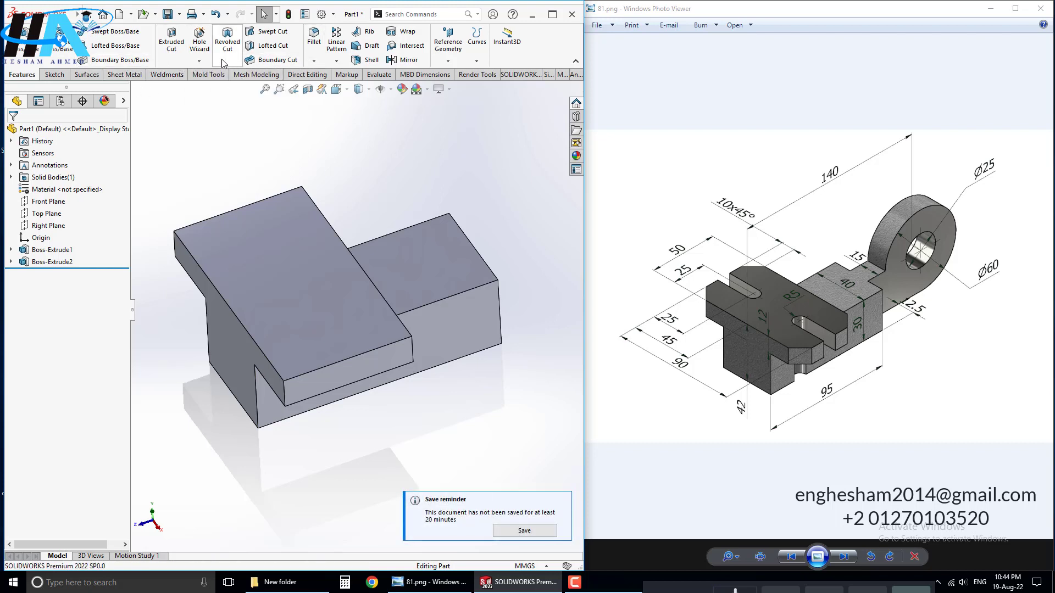
{"action": "left_click", "coordinate": [336, 61]}
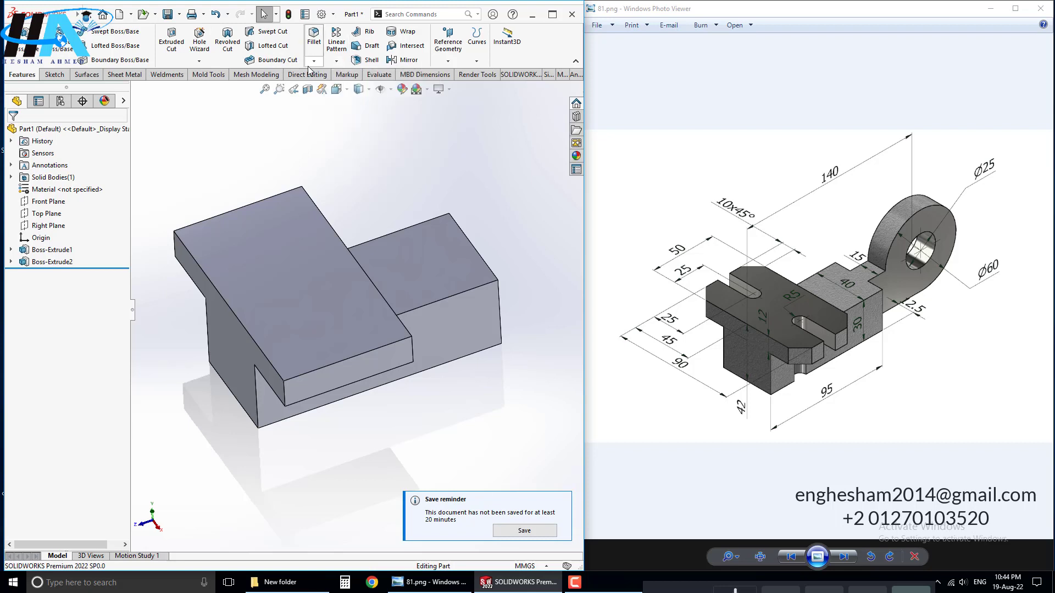
{"action": "left_click", "coordinate": [314, 61]}
- Chamfer the plate's four vertical corner edges at 10 mm × 45°
{"action": "left_click", "coordinate": [327, 91]}
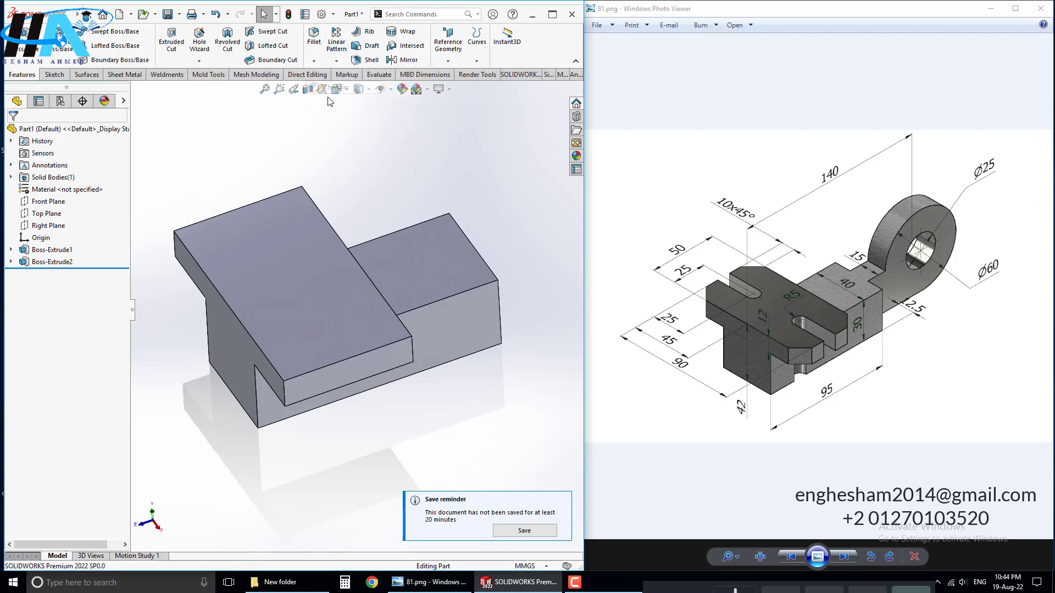
{"action": "left_click", "coordinate": [287, 394]}
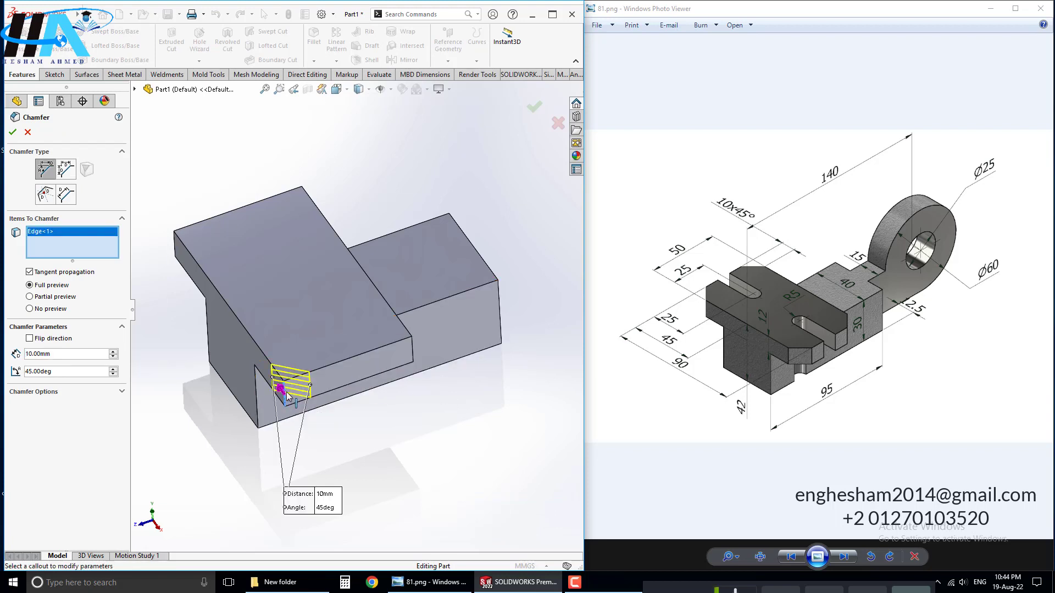
{"action": "left_click", "coordinate": [413, 348]}
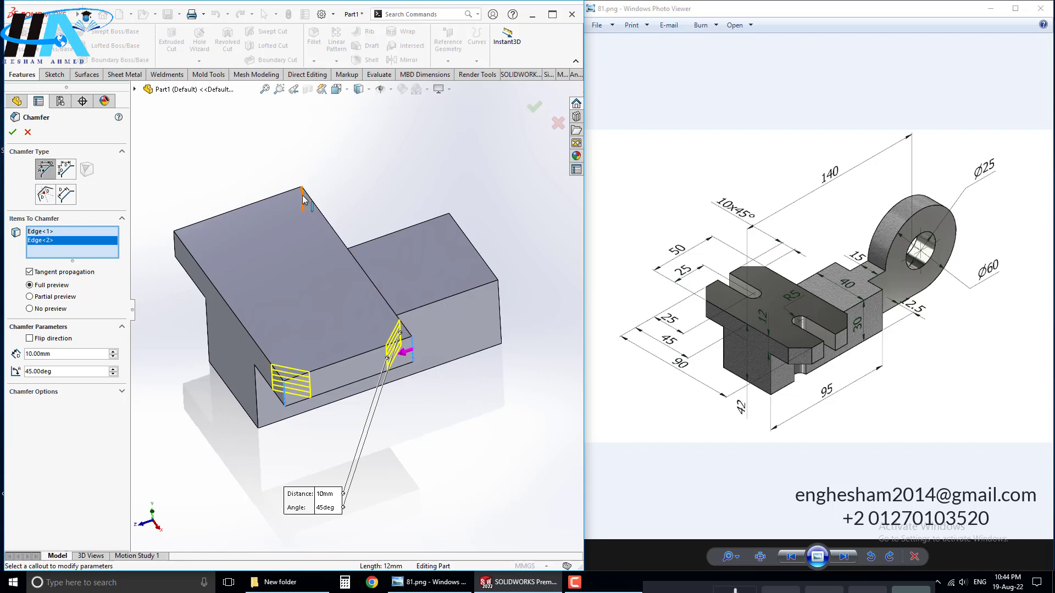
{"action": "mouse_move", "coordinate": [303, 199]}
{"action": "middle_mouse_down"}
{"action": "mouse_move", "coordinate": [340, 185]}
{"action": "mouse_move", "coordinate": [281, 176]}
{"action": "mouse_move", "coordinate": [205, 238]}
{"action": "middle_mouse_up"}
{"action": "left_click", "coordinate": [341, 185]}
{"action": "left_click", "coordinate": [182, 235]}
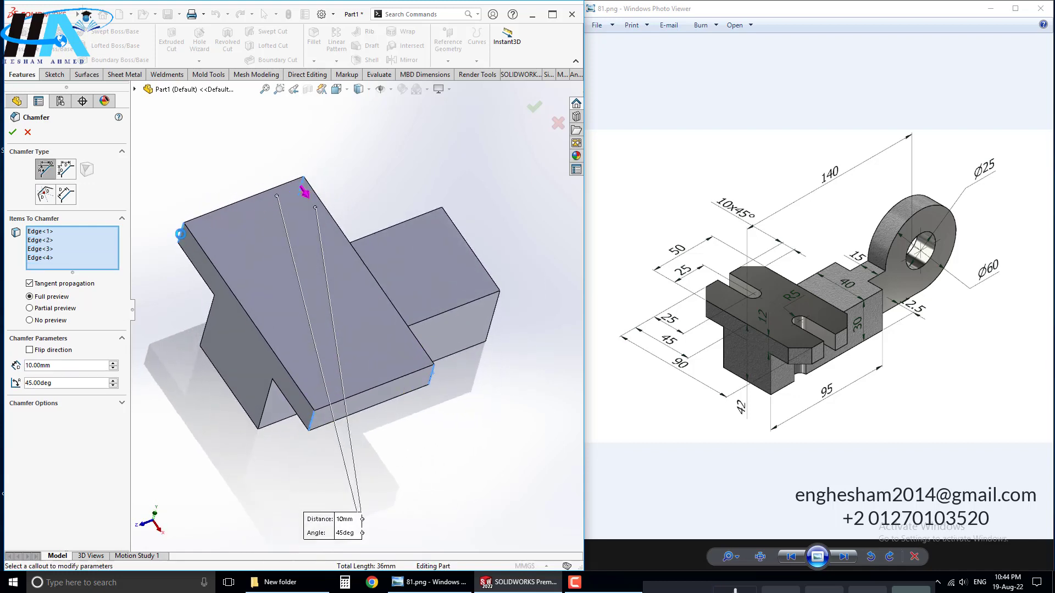
{"action": "left_click", "coordinate": [12, 133]}
{"action": "scroll", "coordinate": [263, 304], "scroll_direction": "up", "scroll_amount": 2}
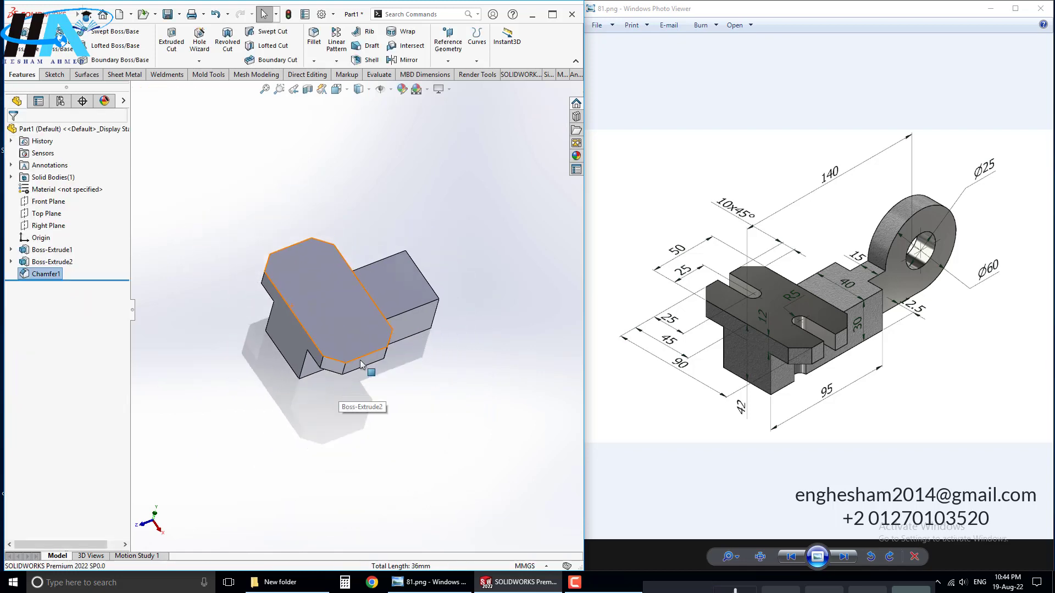
- Open Sketch3 on the plate's top face, viewed normal to the face
{"action": "left_click", "coordinate": [333, 319]}
{"action": "left_click", "coordinate": [388, 290]}
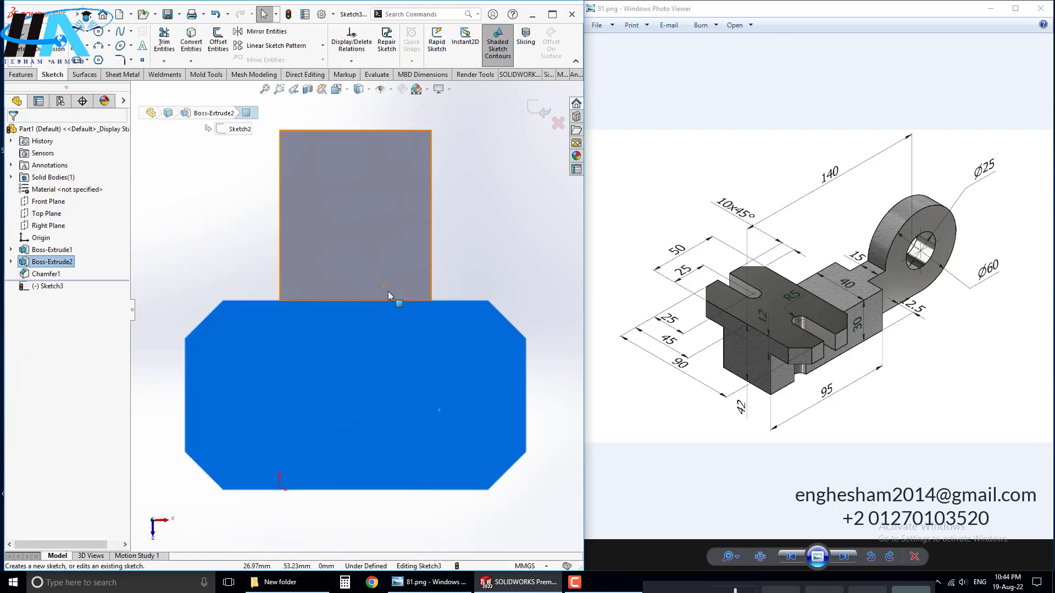
{"action": "key", "text": "space"}
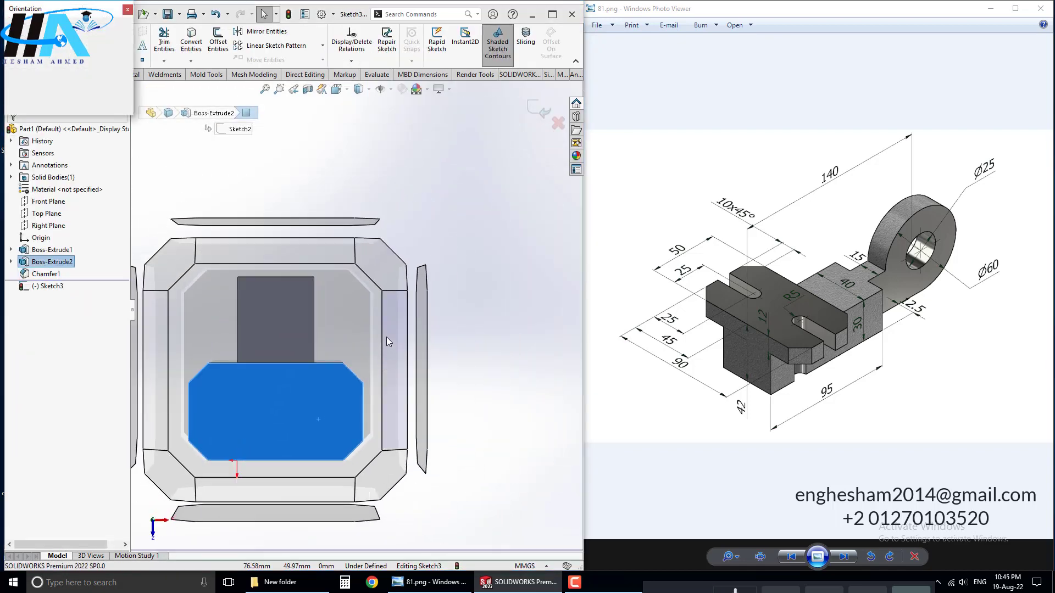
{"action": "left_click", "coordinate": [390, 297]}
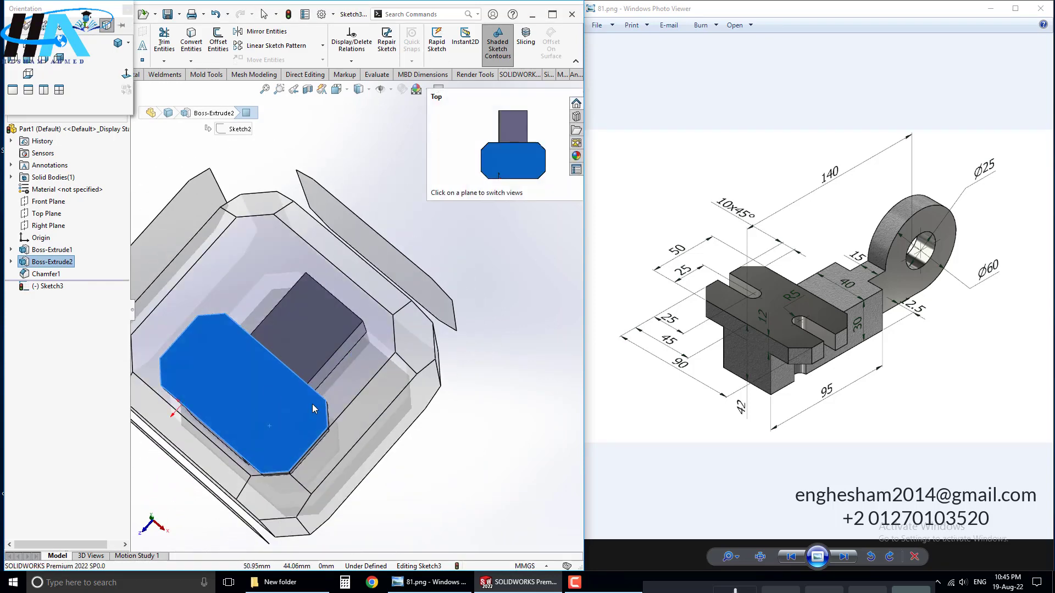
{"action": "middle_click_drag", "start_coordinate": [365, 401], "coordinate": [347, 298]}
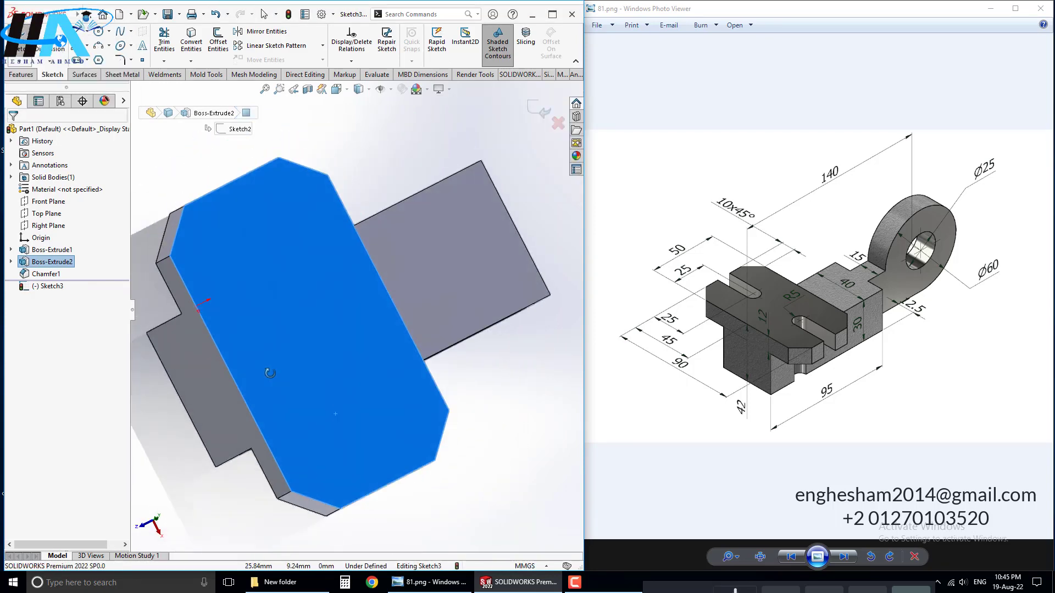
{"action": "key", "text": "space"}
{"action": "left_click", "coordinate": [373, 348]}
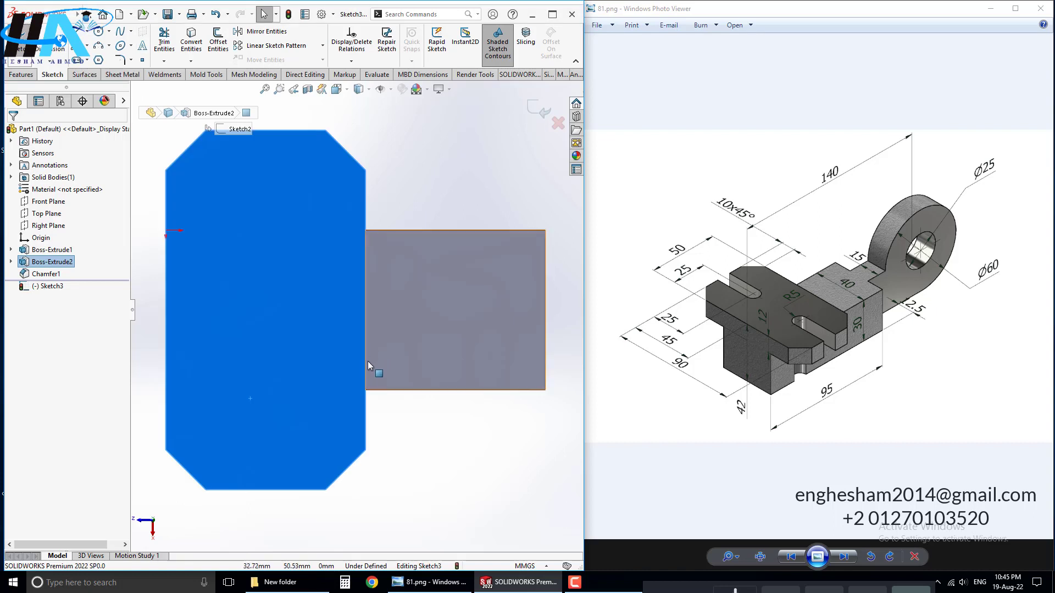
{"action": "left_click", "coordinate": [349, 482]}
{"action": "left_click", "coordinate": [77, 45]}
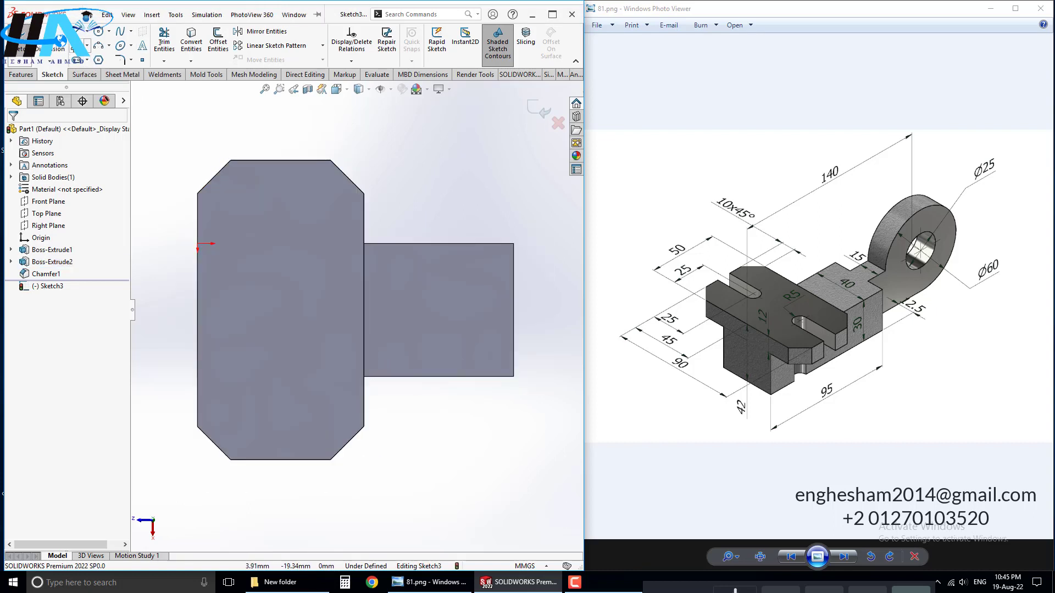
{"action": "left_click", "coordinate": [299, 460]}
{"action": "key", "text": "Escape"}
{"action": "key", "text": "Escape"}
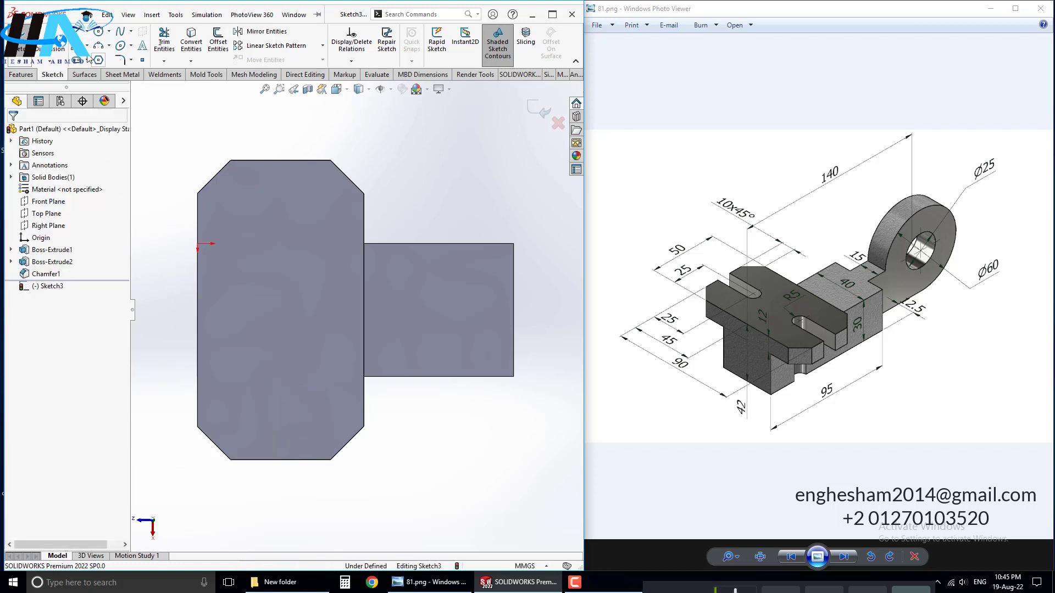
- Draw two centerpoint slots, one from the bottom edge and one from the top edge
{"action": "left_click", "coordinate": [77, 60]}
{"action": "left_click", "coordinate": [61, 179]}
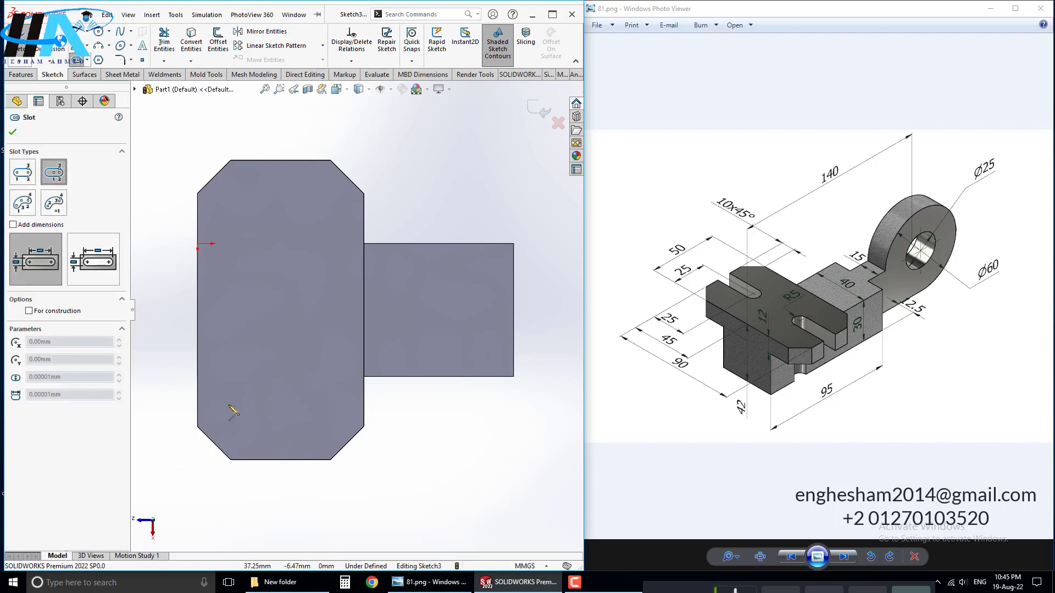
{"action": "left_click", "coordinate": [281, 461]}
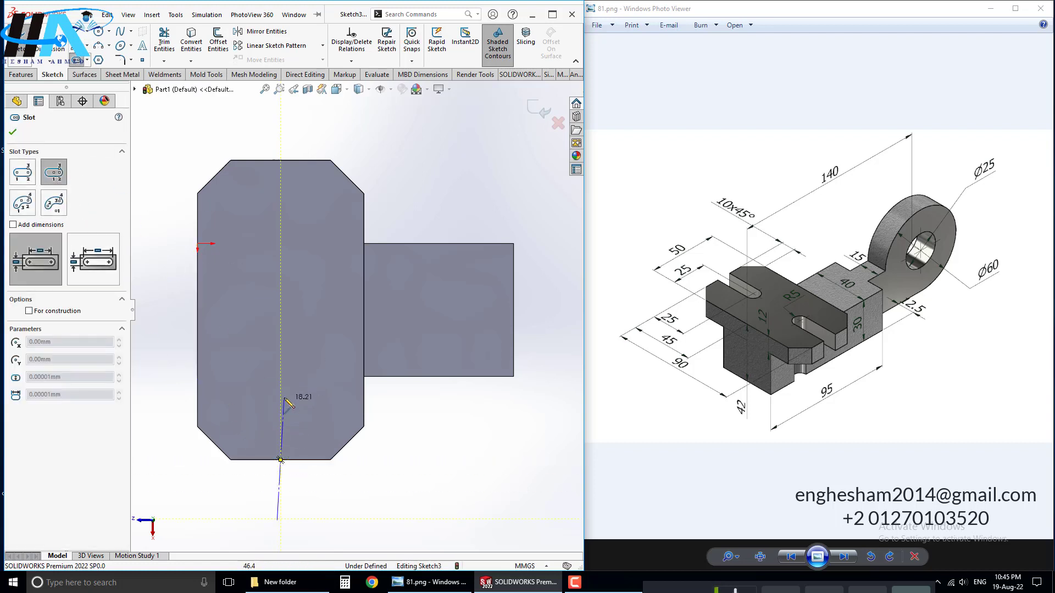
{"action": "left_click", "coordinate": [280, 400]}
{"action": "left_click", "coordinate": [301, 418]}
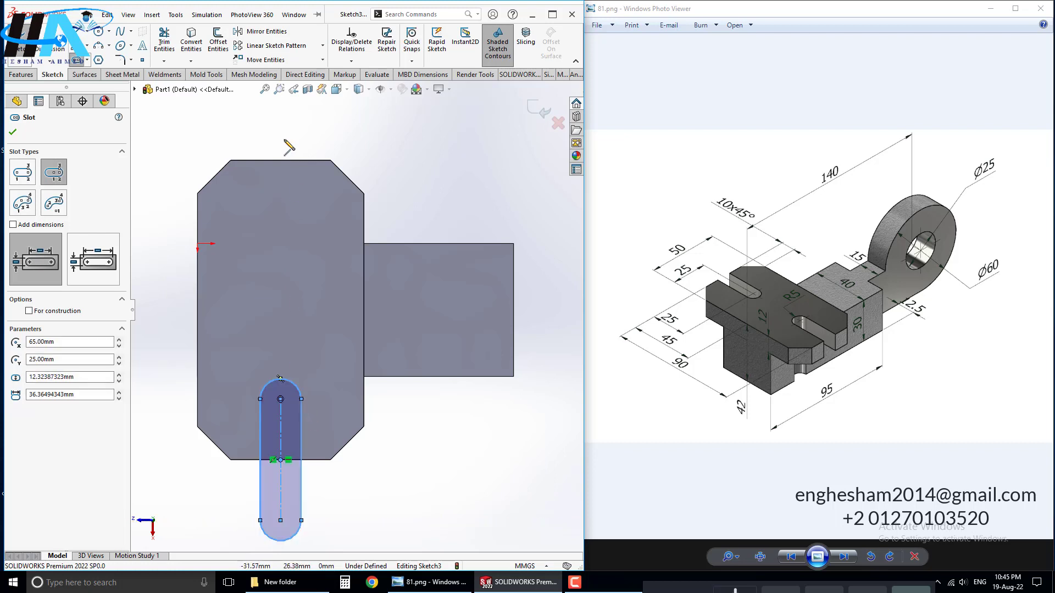
{"action": "left_click", "coordinate": [279, 160]}
{"action": "left_click", "coordinate": [280, 217]}
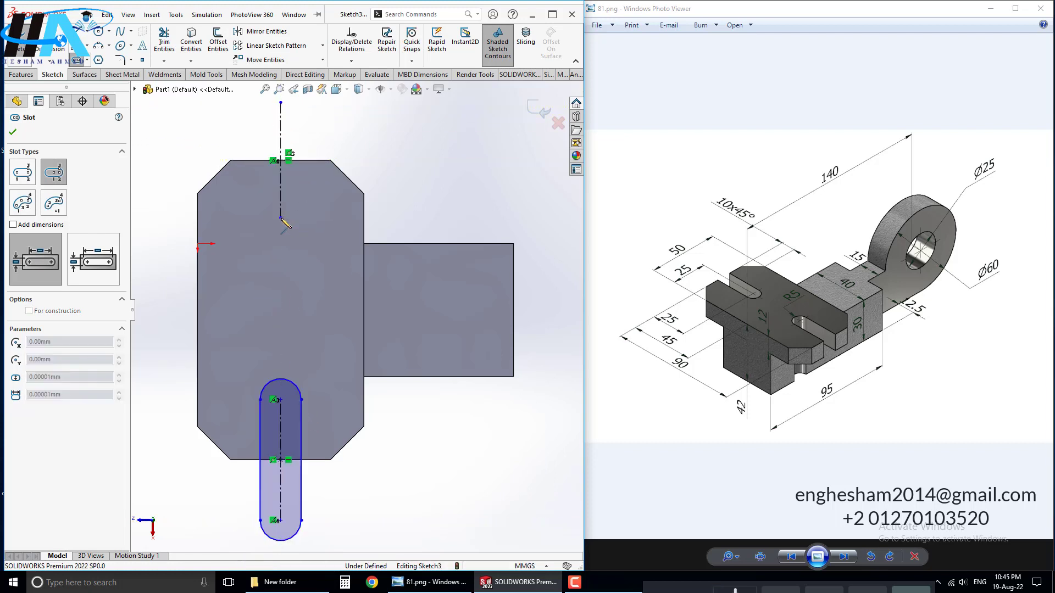
{"action": "left_click", "coordinate": [298, 225]}
{"action": "key", "text": "Escape"}
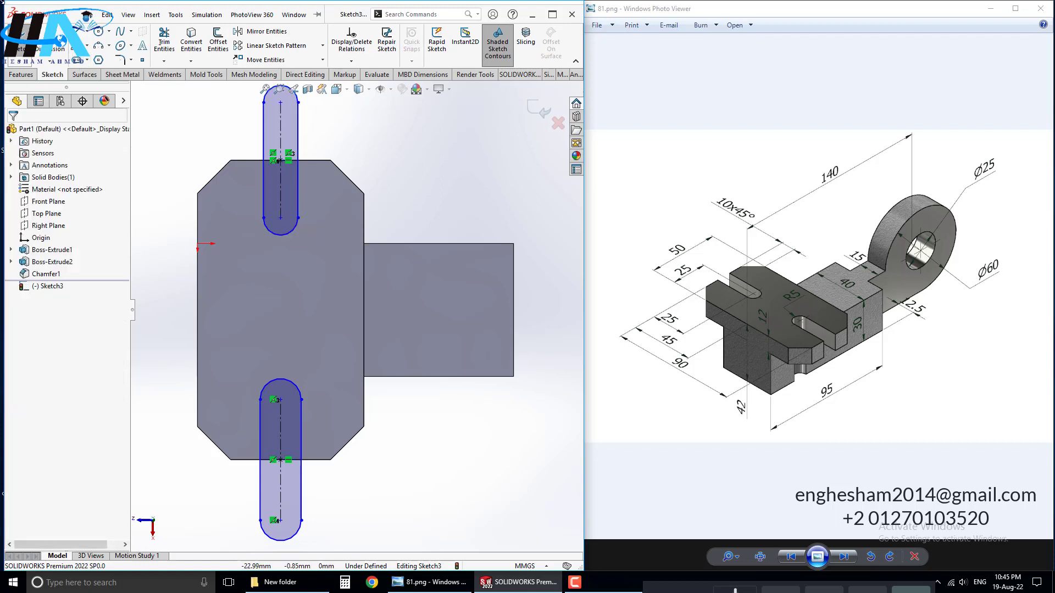
- Dimension both slot end arcs to R5 mm
{"action": "left_click", "coordinate": [56, 48]}
{"action": "left_click", "coordinate": [296, 234]}
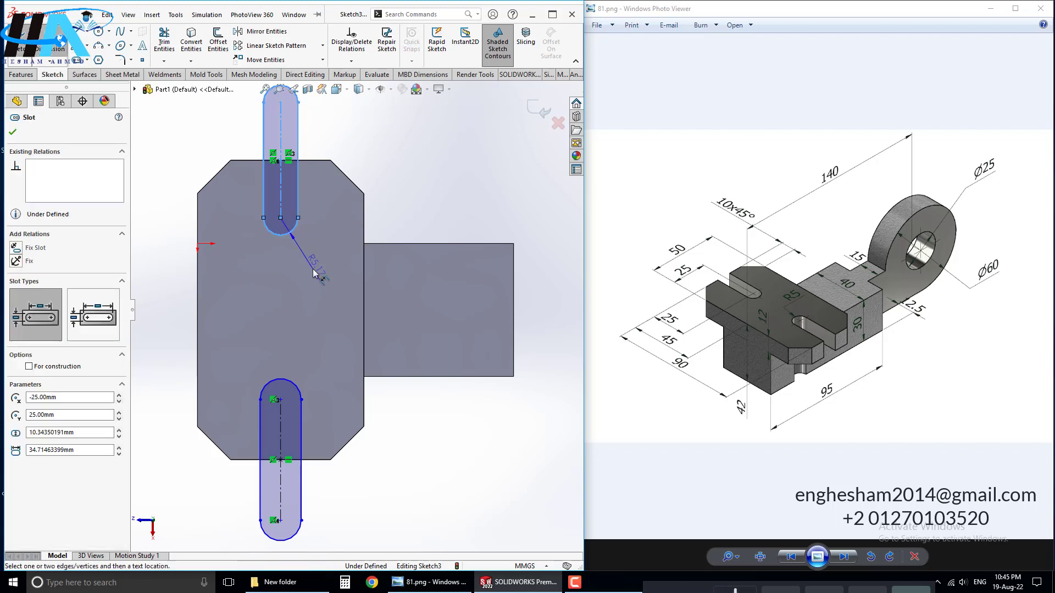
{"action": "left_click", "coordinate": [310, 268]}
{"action": "type", "text": "5.00mm"}
{"action": "key", "text": "Return"}
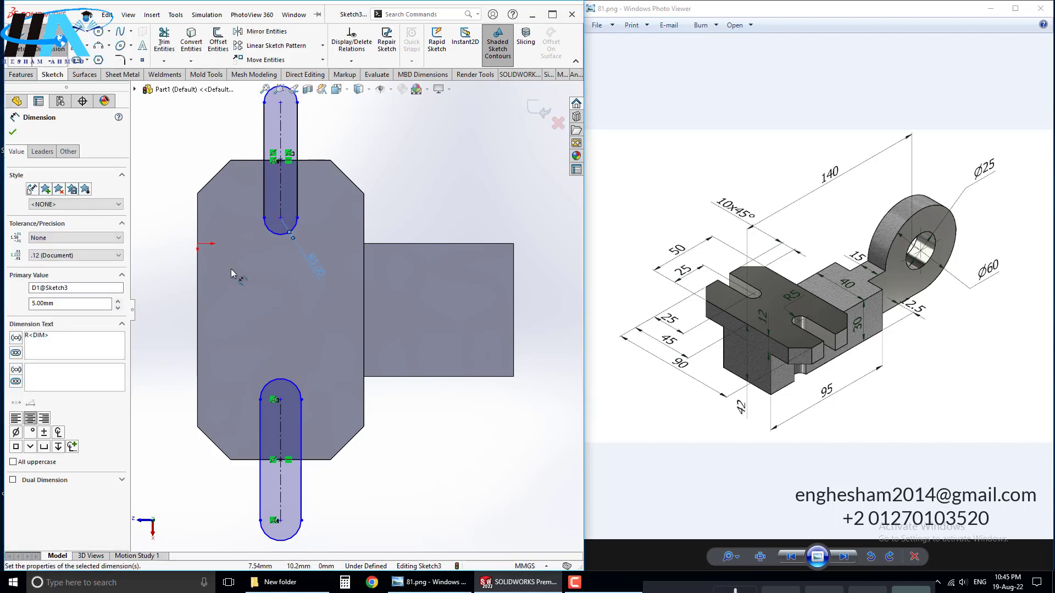
{"action": "left_click", "coordinate": [285, 381]}
{"action": "left_click", "coordinate": [317, 367]}
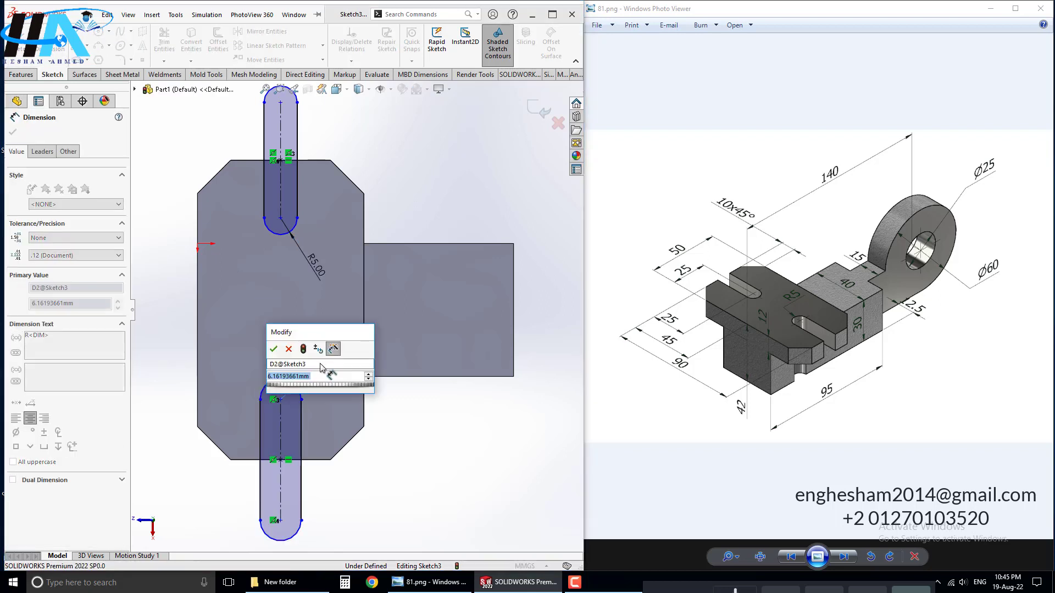
{"action": "type", "text": "5"}
{"action": "key", "text": "Return"}
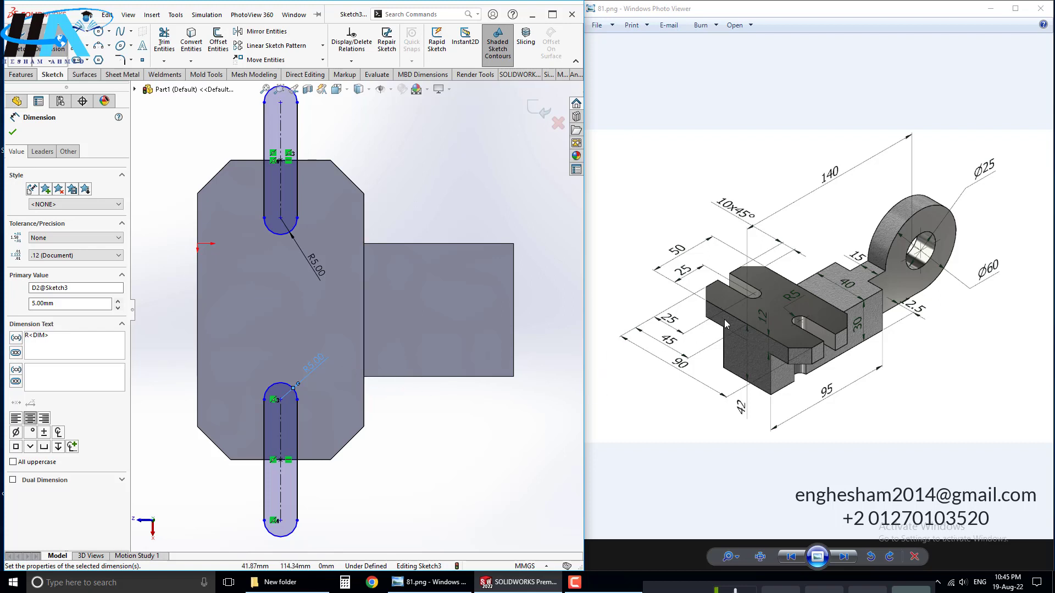
- Dimension both slot lengths to 50 mm
{"action": "left_click", "coordinate": [296, 437]}
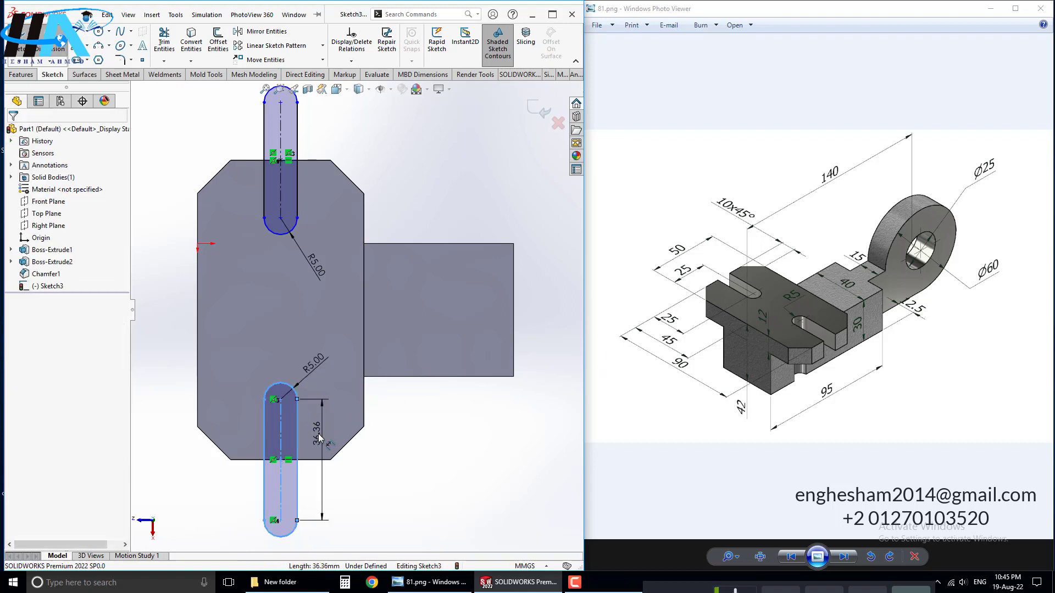
{"action": "left_click", "coordinate": [321, 438]}
{"action": "type", "text": "50"}
{"action": "key", "text": "Return"}
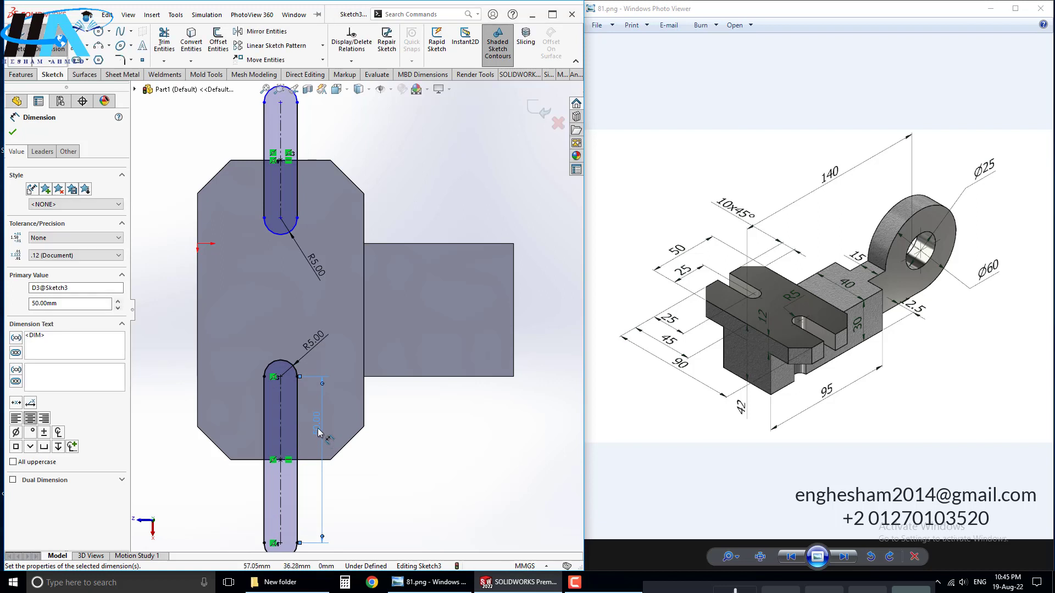
{"action": "left_click", "coordinate": [300, 207]}
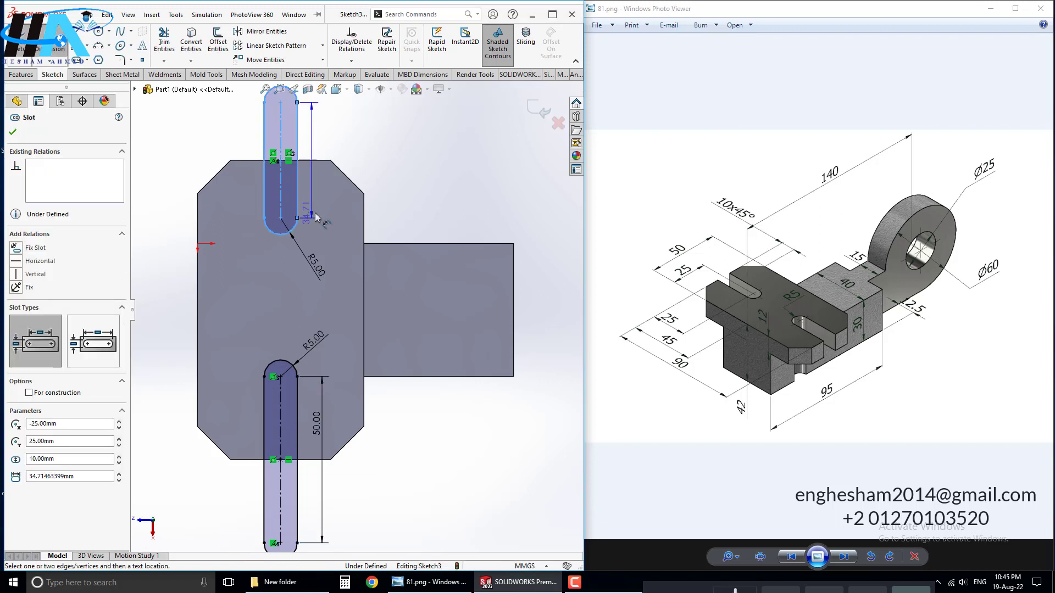
{"action": "left_click", "coordinate": [321, 209]}
{"action": "type", "text": "50"}
{"action": "key", "text": "Return"}
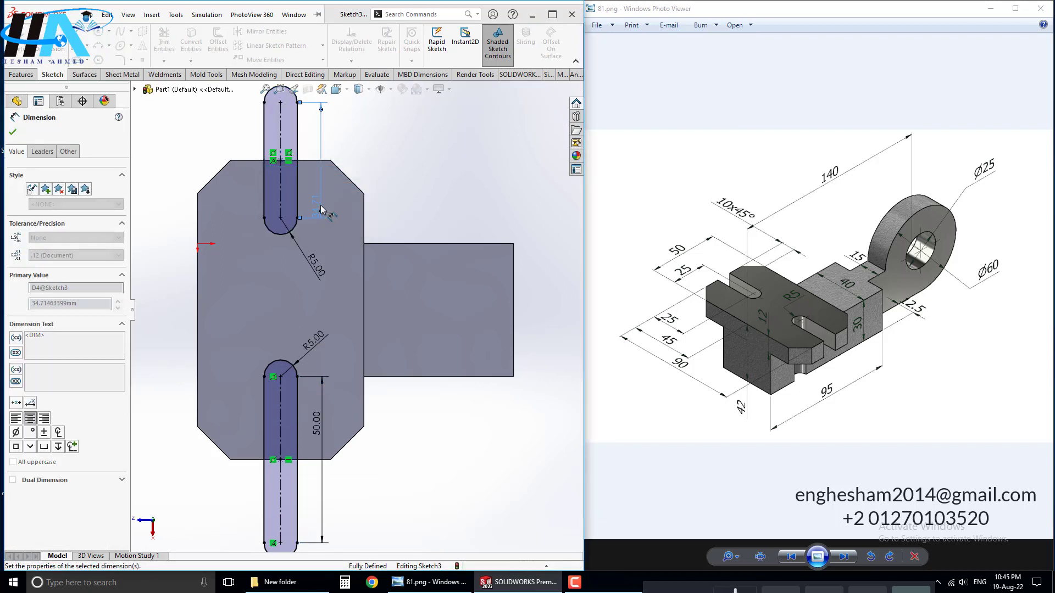
{"action": "left_click", "coordinate": [21, 73]}
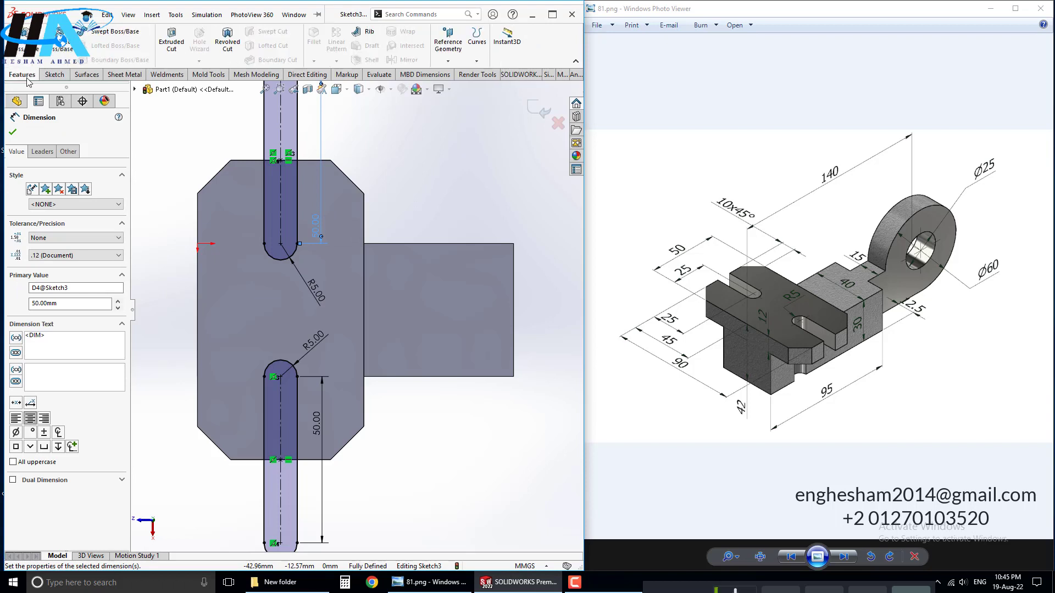
- Cut the two slots Through All as Cut-Extrude1
{"action": "left_click", "coordinate": [171, 39]}
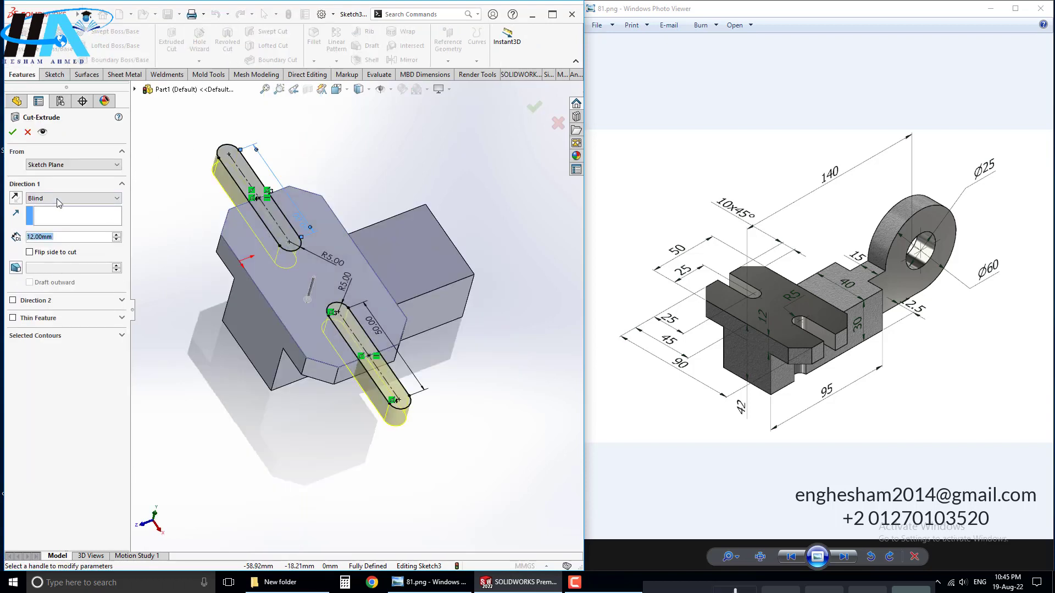
{"action": "left_click", "coordinate": [59, 199]}
{"action": "left_click", "coordinate": [55, 214]}
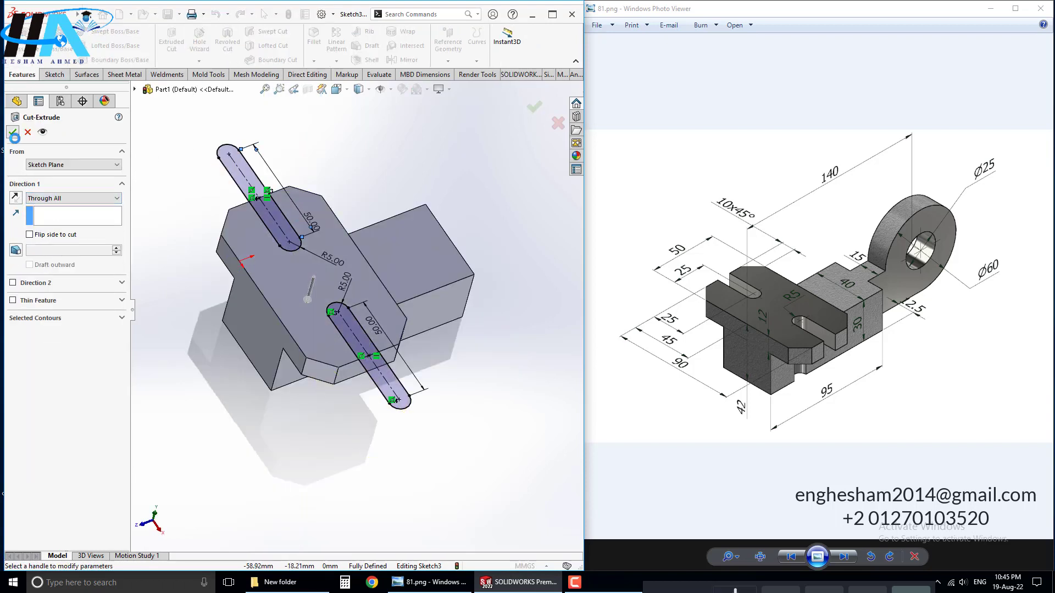
{"action": "left_click", "coordinate": [12, 132]}
{"action": "mouse_move", "coordinate": [278, 413]}
{"action": "middle_mouse_down"}
{"action": "mouse_move", "coordinate": [277, 376]}
{"action": "mouse_move", "coordinate": [308, 330]}
{"action": "middle_mouse_up"}
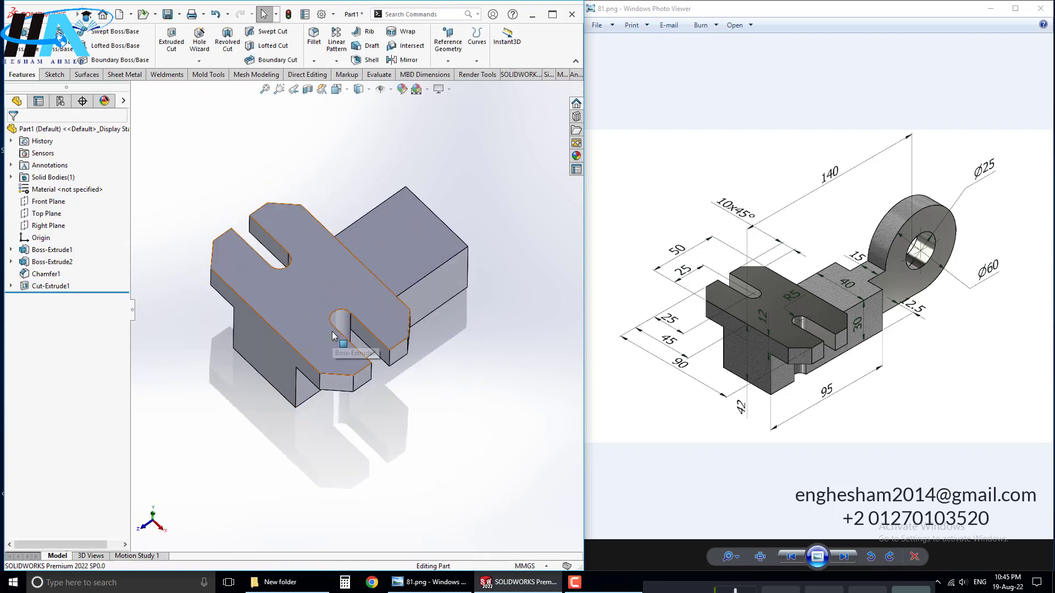
{"action": "scroll", "coordinate": [443, 266], "scroll_direction": "down", "scroll_amount": 2}
{"action": "mouse_move", "coordinate": [444, 269]}
{"action": "middle_mouse_down"}
{"action": "mouse_move", "coordinate": [419, 193]}
{"action": "mouse_move", "coordinate": [372, 219]}
{"action": "mouse_move", "coordinate": [368, 235]}
{"action": "middle_mouse_up"}
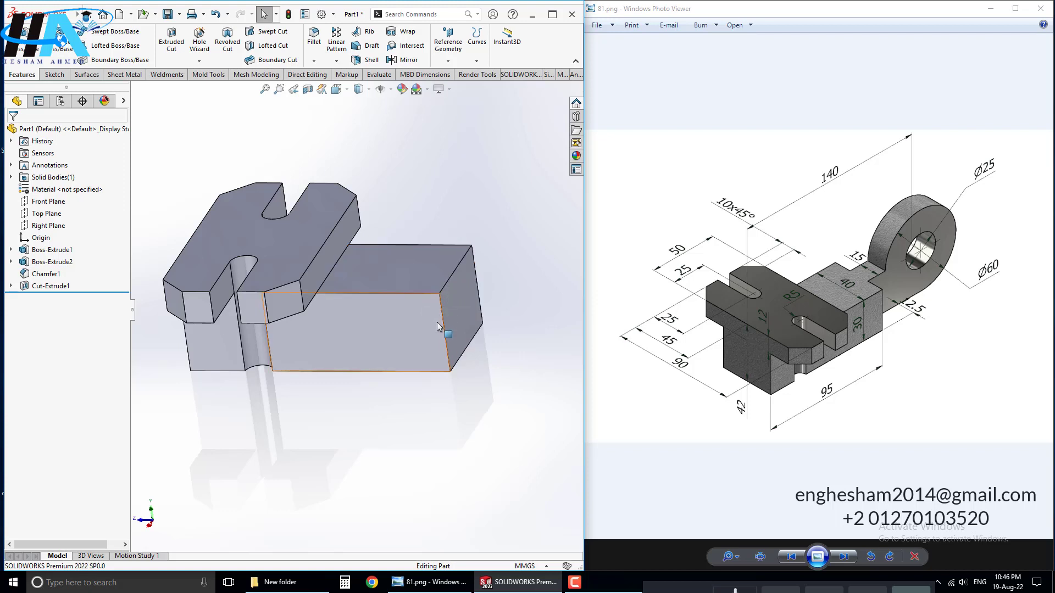
{"action": "mouse_move", "coordinate": [420, 284]}
{"action": "middle_mouse_down"}
{"action": "mouse_move", "coordinate": [423, 311]}
{"action": "mouse_move", "coordinate": [406, 250]}
{"action": "middle_mouse_up"}
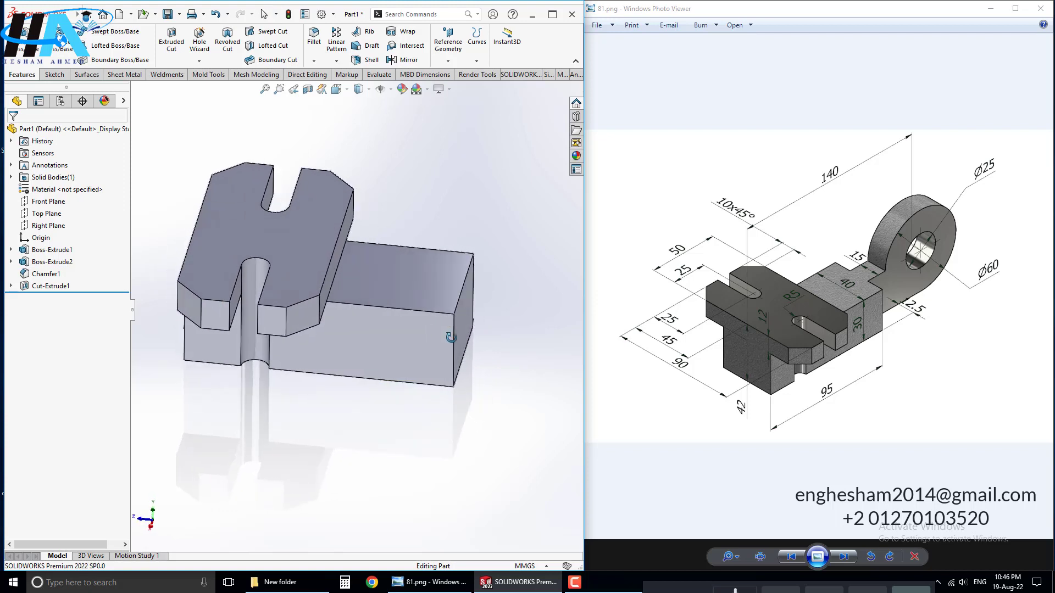
- Create Plane1 midway between the block's two opposite faces and select it
{"action": "left_click", "coordinate": [444, 57]}
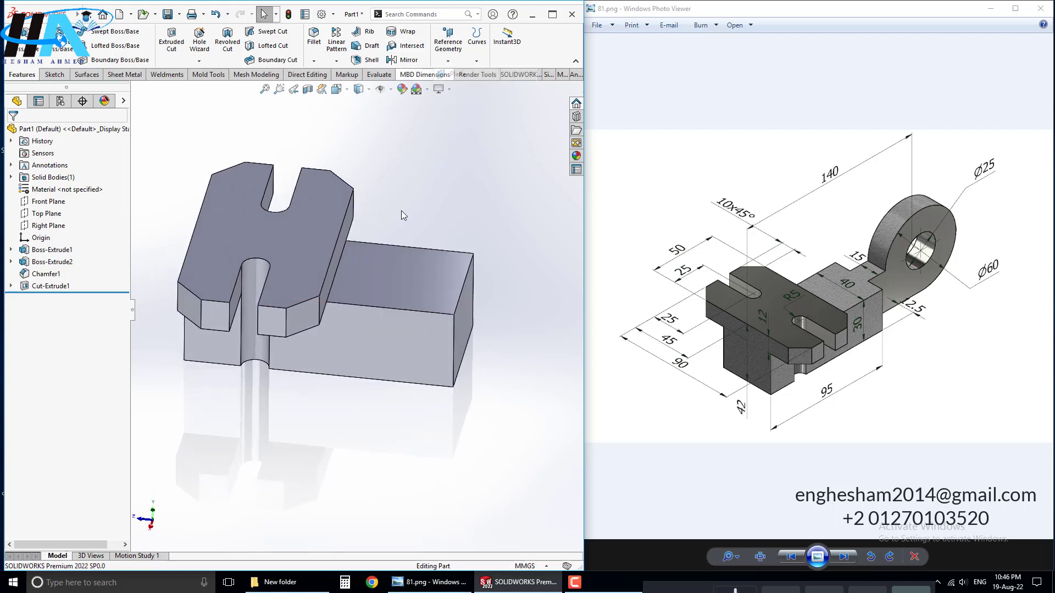
{"action": "left_click", "coordinate": [371, 331]}
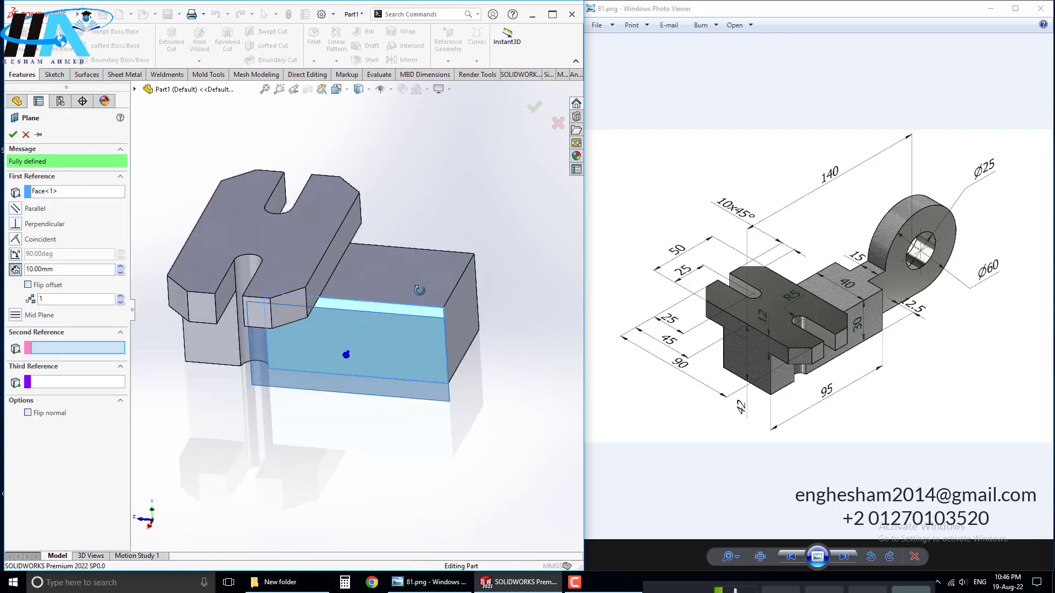
{"action": "middle_click_drag", "start_coordinate": [371, 331], "coordinate": [392, 303]}
{"action": "left_click", "coordinate": [392, 303]}
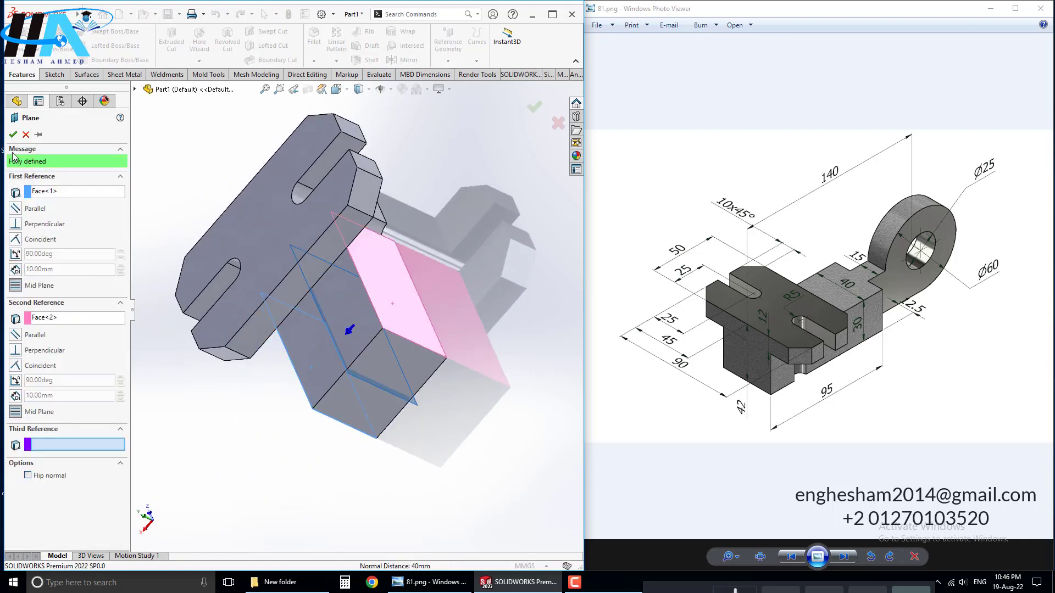
{"action": "left_click", "coordinate": [13, 134]}
{"action": "middle_click_drag", "start_coordinate": [351, 308], "coordinate": [492, 416]}
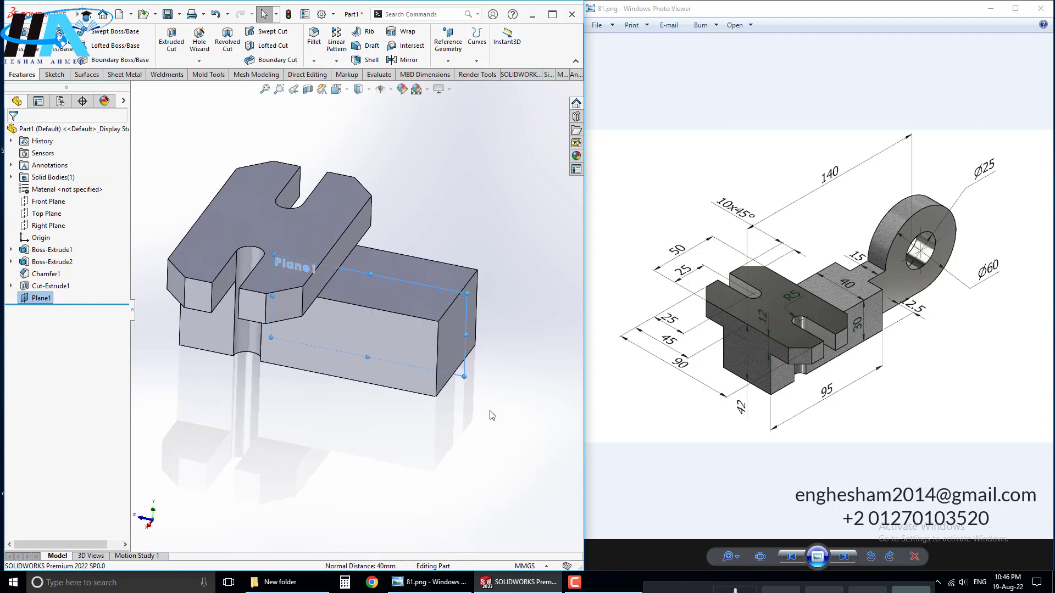
{"action": "left_click", "coordinate": [465, 351]}
- Sketch a corner rectangle on Plane1 beside the block's end
{"action": "left_click", "coordinate": [504, 343]}
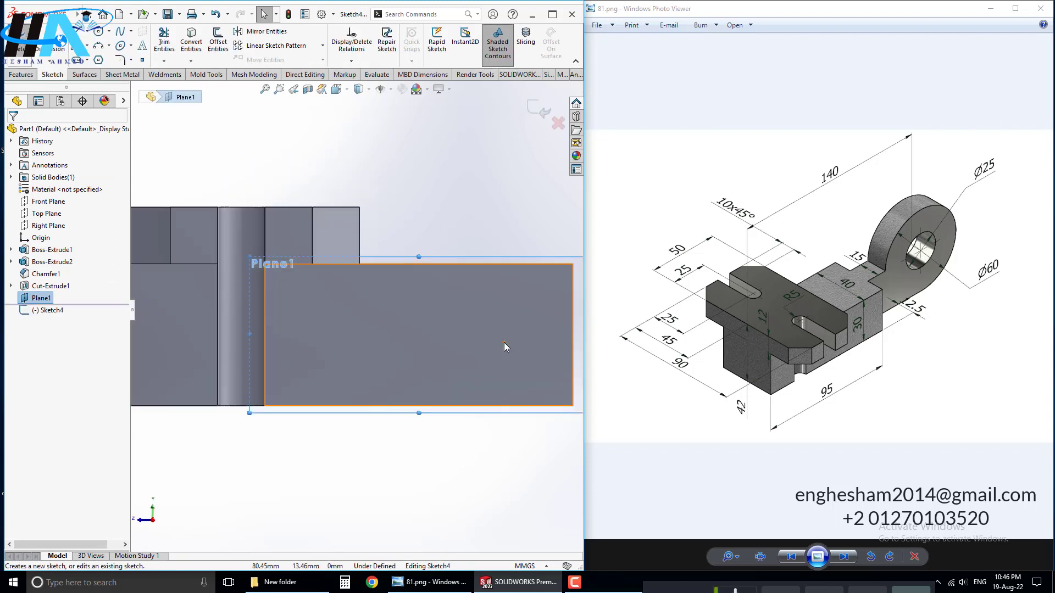
{"action": "scroll", "coordinate": [503, 341], "scroll_direction": "up", "scroll_amount": 2}
{"action": "scroll", "coordinate": [507, 281], "scroll_direction": "up", "scroll_amount": 2}
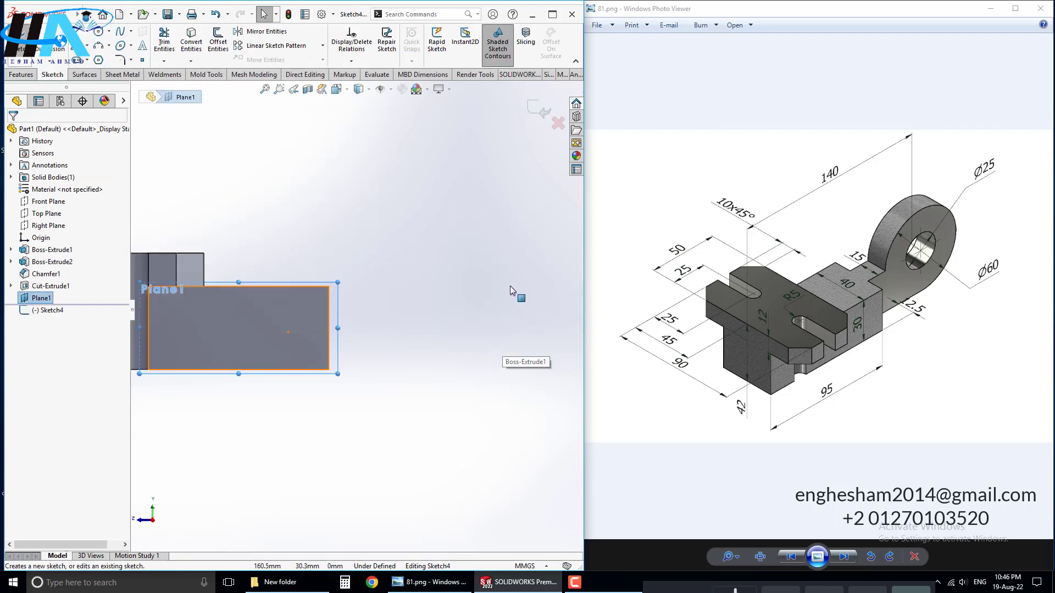
{"action": "left_click", "coordinate": [83, 45]}
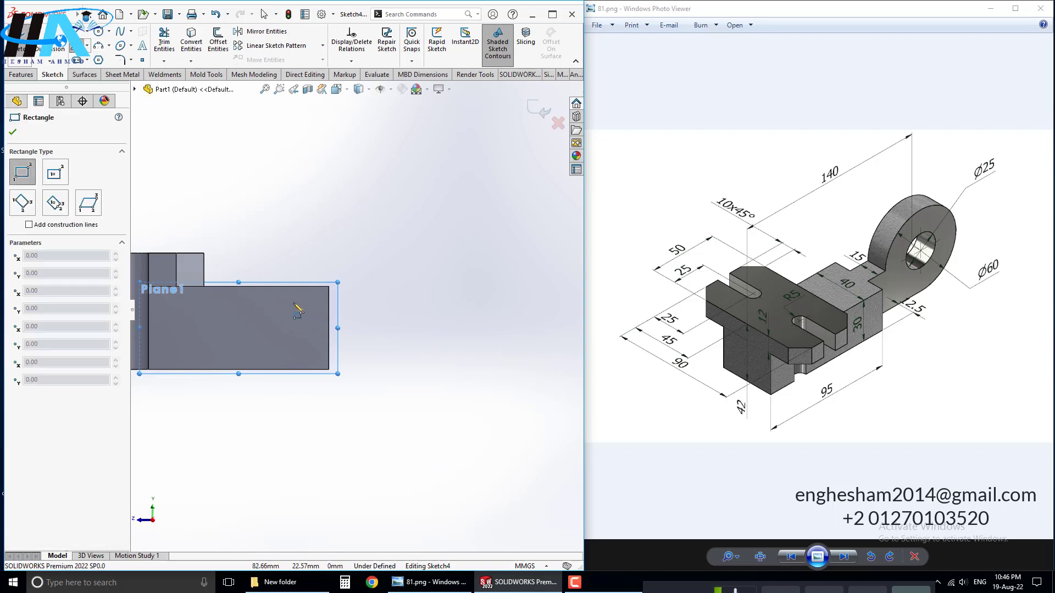
{"action": "left_click", "coordinate": [338, 286]}
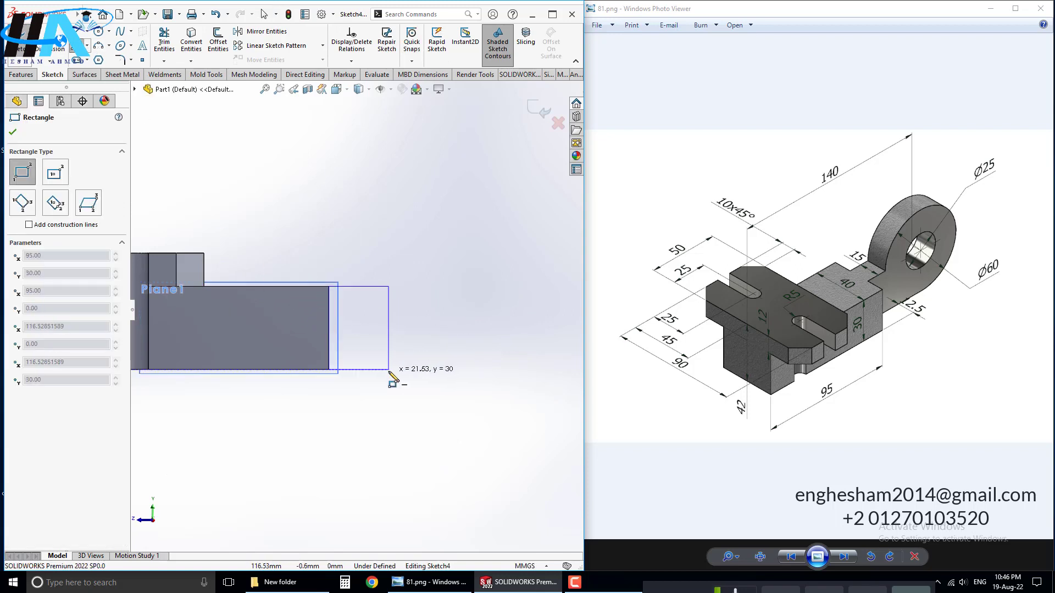
{"action": "left_click", "coordinate": [390, 365]}
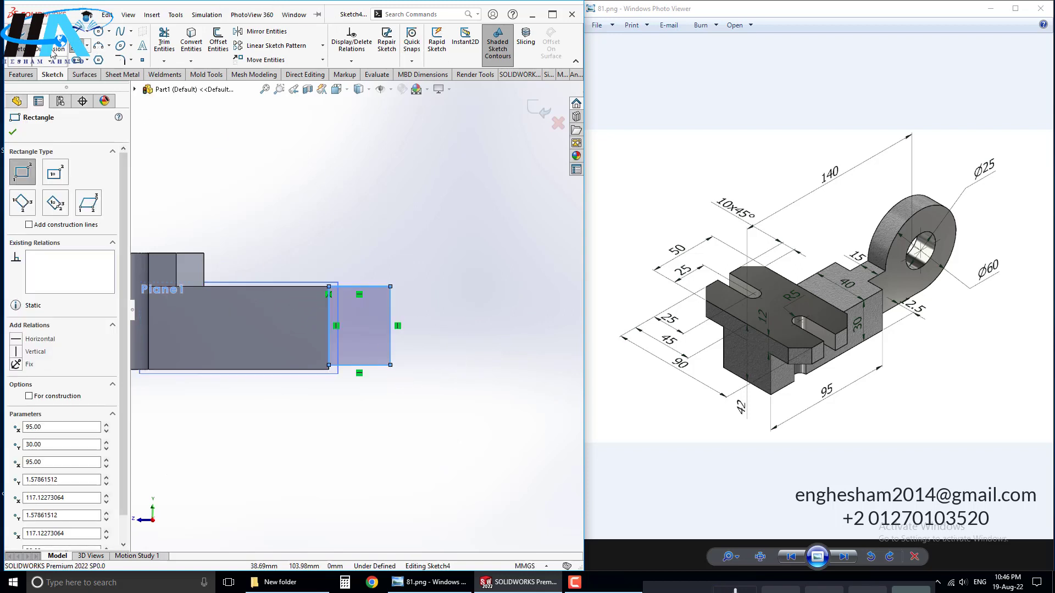
{"action": "key", "text": "Escape"}
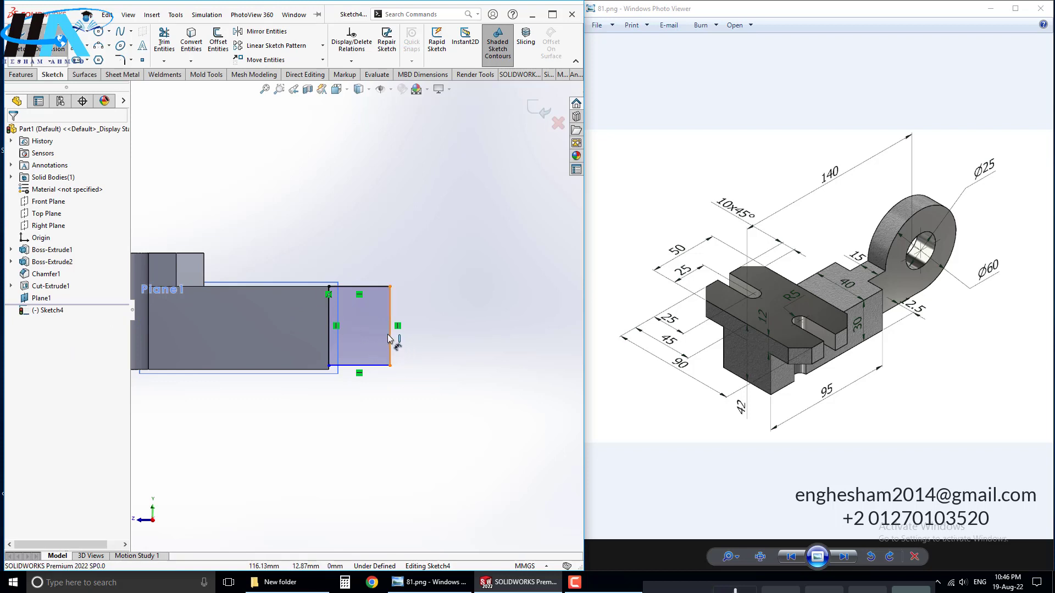
- Dimension the rectangle 30 mm high and 15 mm wide
{"action": "left_click", "coordinate": [388, 339]}
{"action": "left_click", "coordinate": [435, 336]}
{"action": "type", "text": "3"}
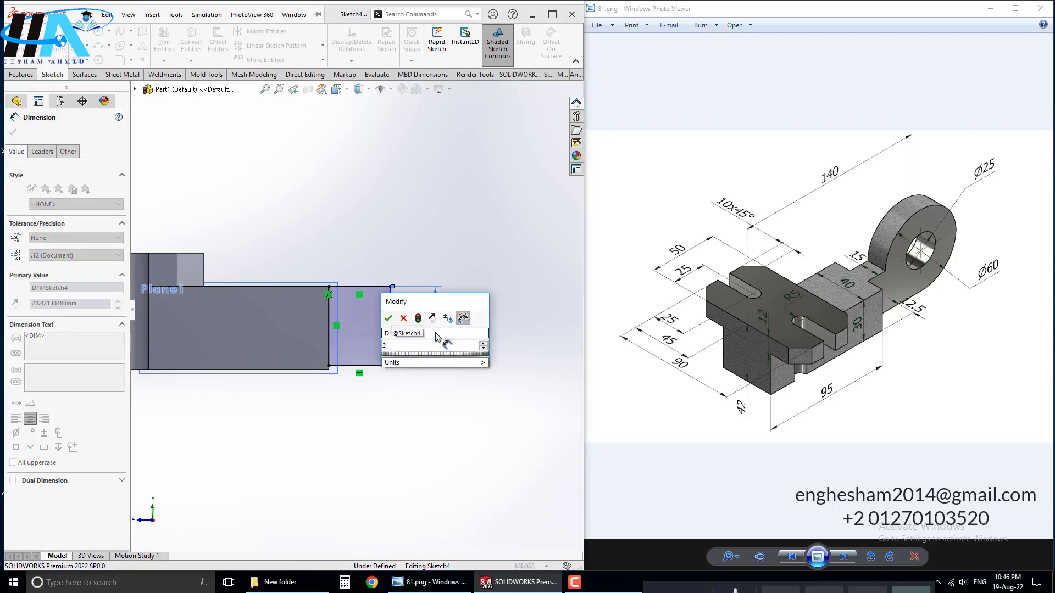
{"action": "type", "text": "0"}
{"action": "key", "text": "Return"}
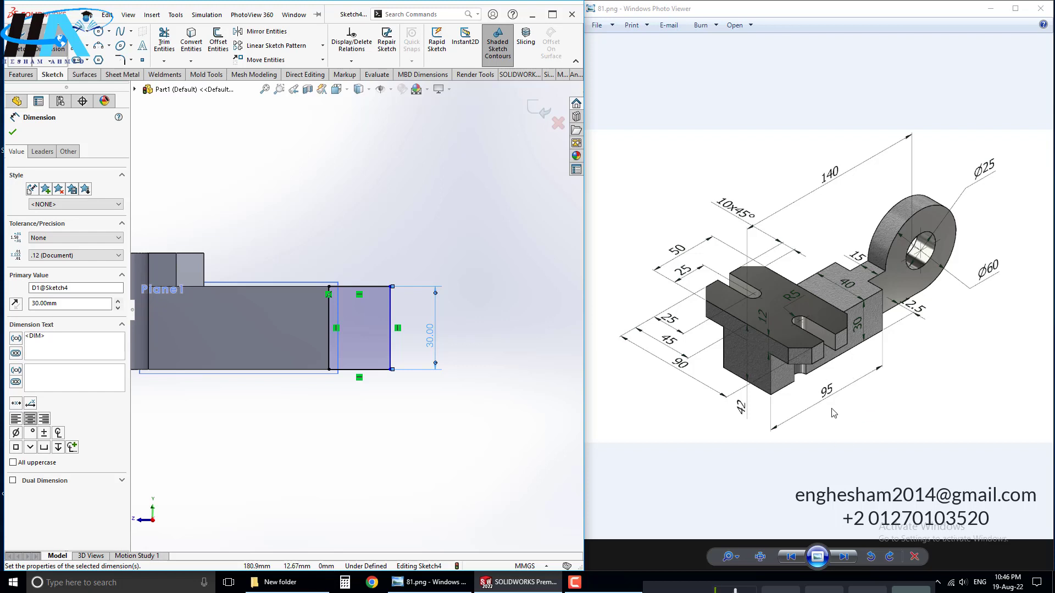
{"action": "left_click", "coordinate": [383, 369]}
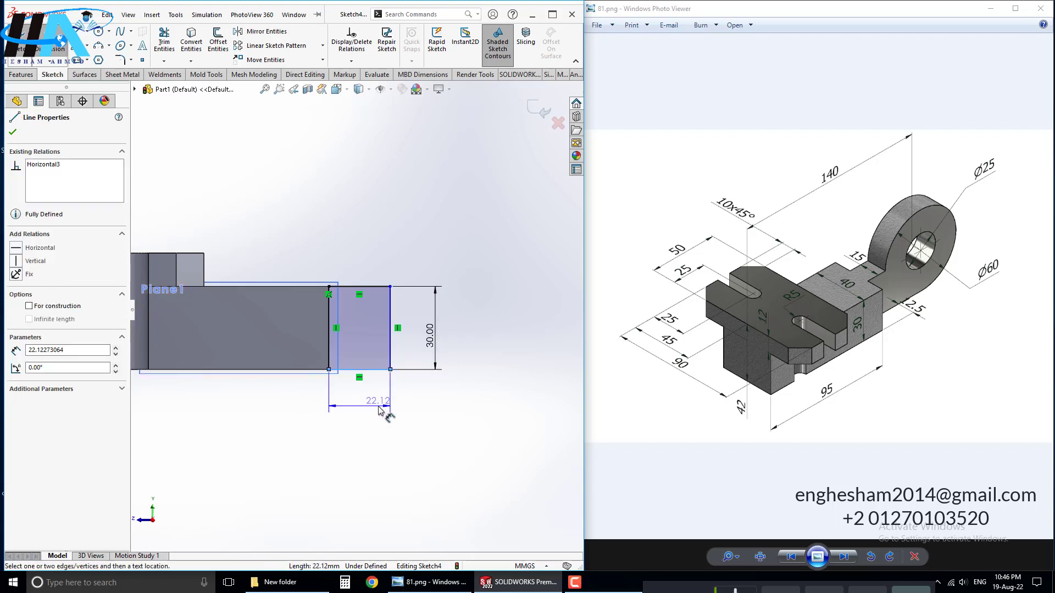
{"action": "left_click", "coordinate": [378, 410]}
{"action": "type", "text": "15"}
{"action": "key", "text": "Return"}
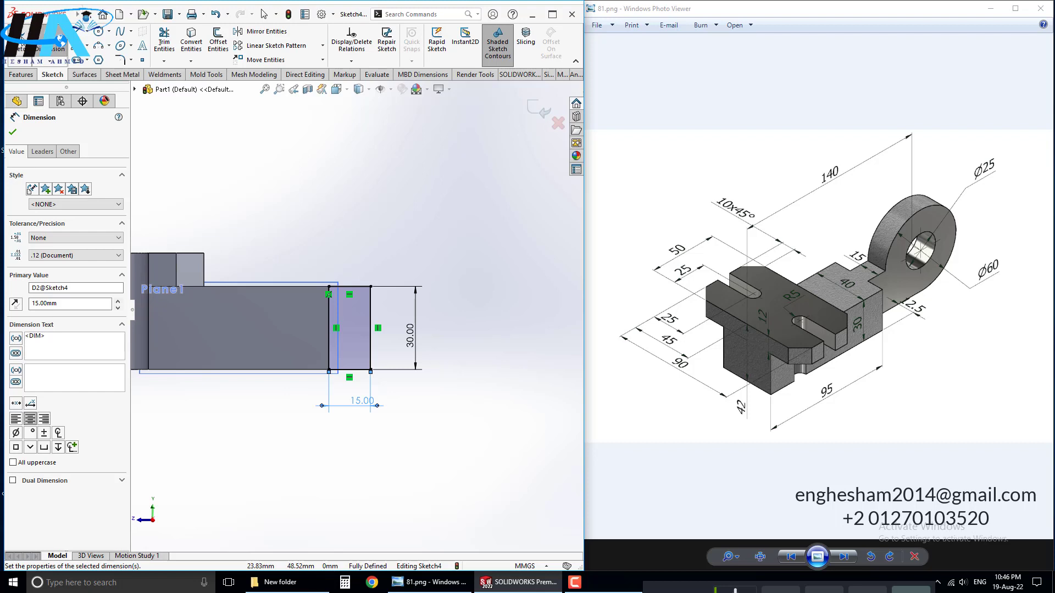
- Extrude the rectangle sketch 15 mm with a Mid Plane end condition
{"action": "left_click", "coordinate": [21, 74]}
{"action": "left_click", "coordinate": [21, 41]}
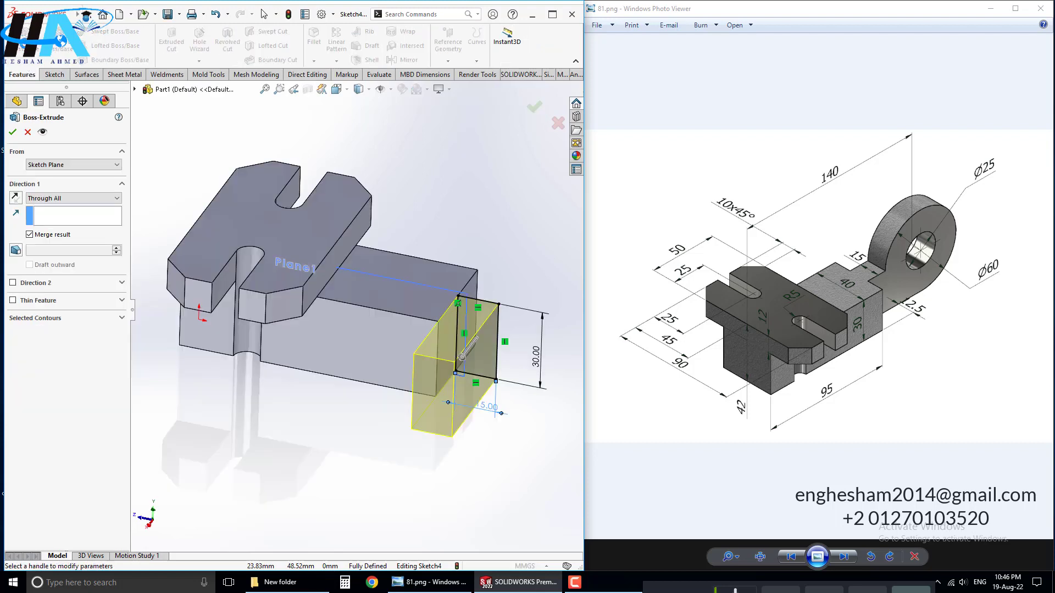
{"action": "left_click", "coordinate": [81, 207]}
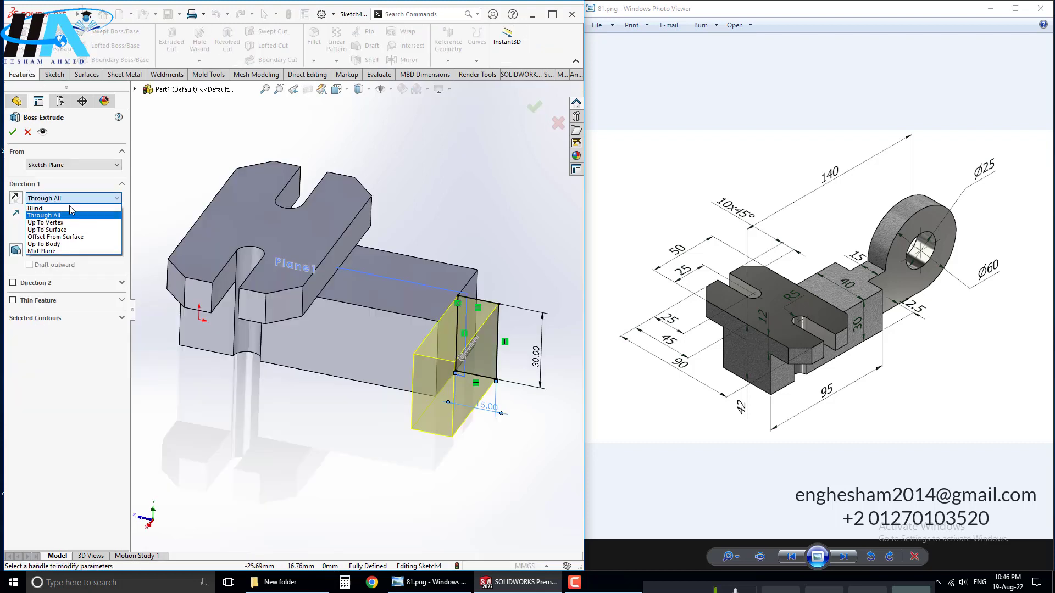
{"action": "left_click", "coordinate": [53, 248]}
{"action": "type", "text": "15"}
{"action": "key", "text": "Return"}
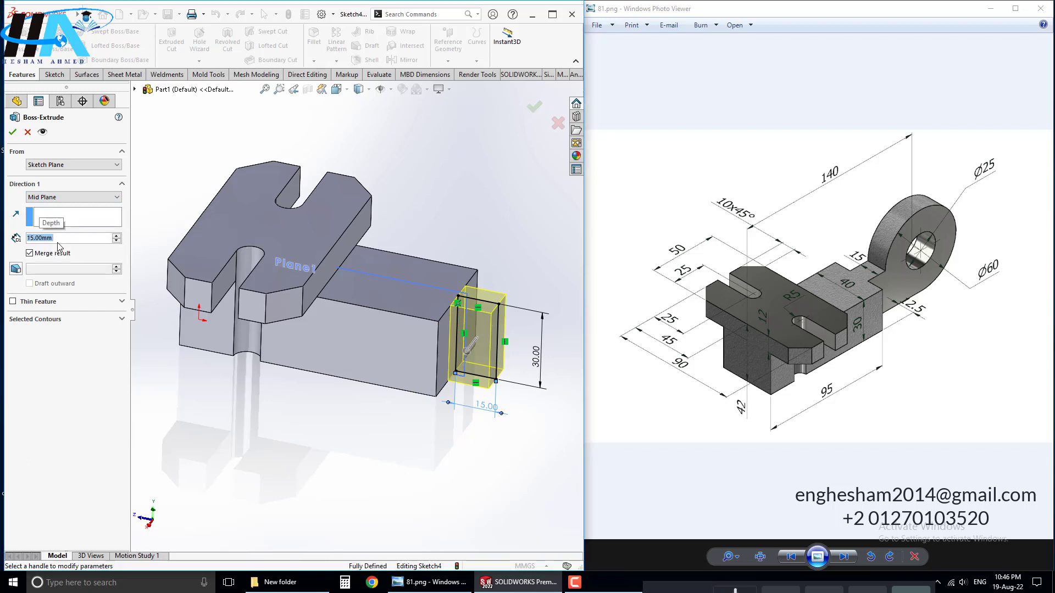
{"action": "left_click", "coordinate": [11, 133]}
- Orbit the view and select the new block's end face
{"action": "middle_click_drag", "start_coordinate": [376, 424], "coordinate": [372, 416]}
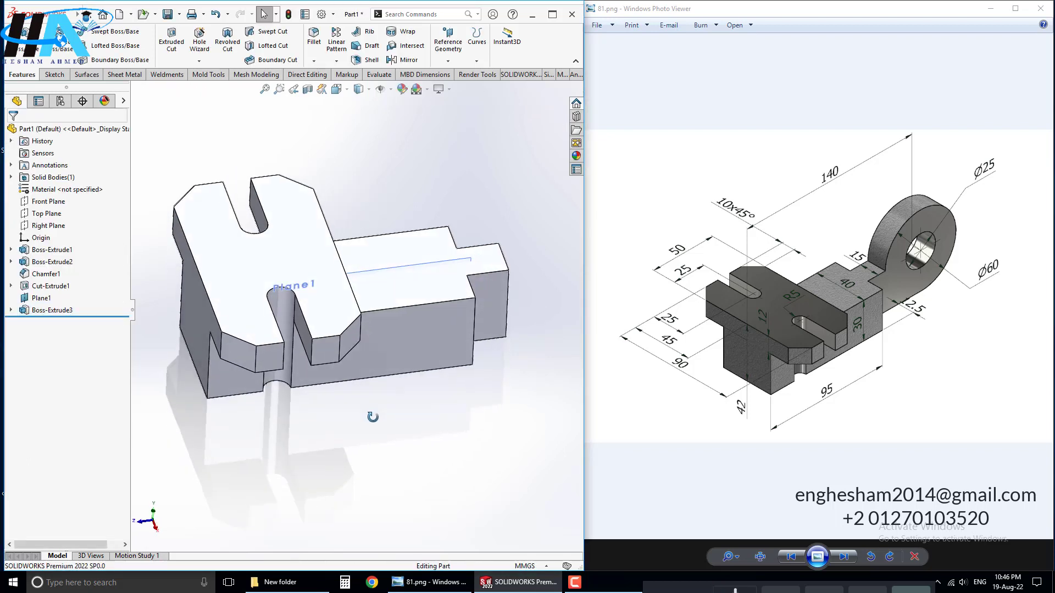
{"action": "scroll", "coordinate": [463, 249], "scroll_direction": "down", "scroll_amount": 2}
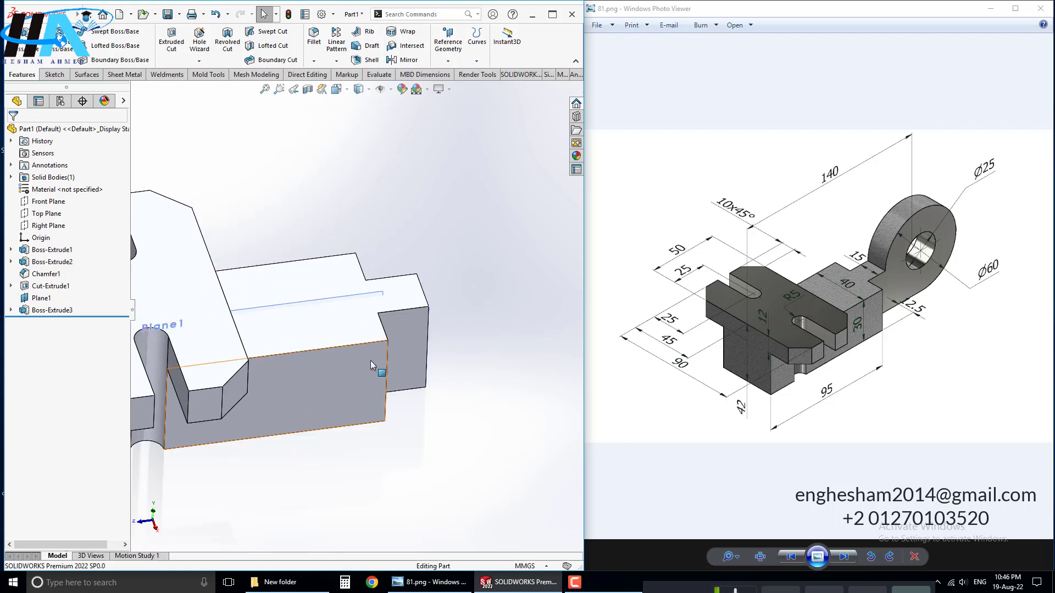
{"action": "left_click", "coordinate": [407, 340]}
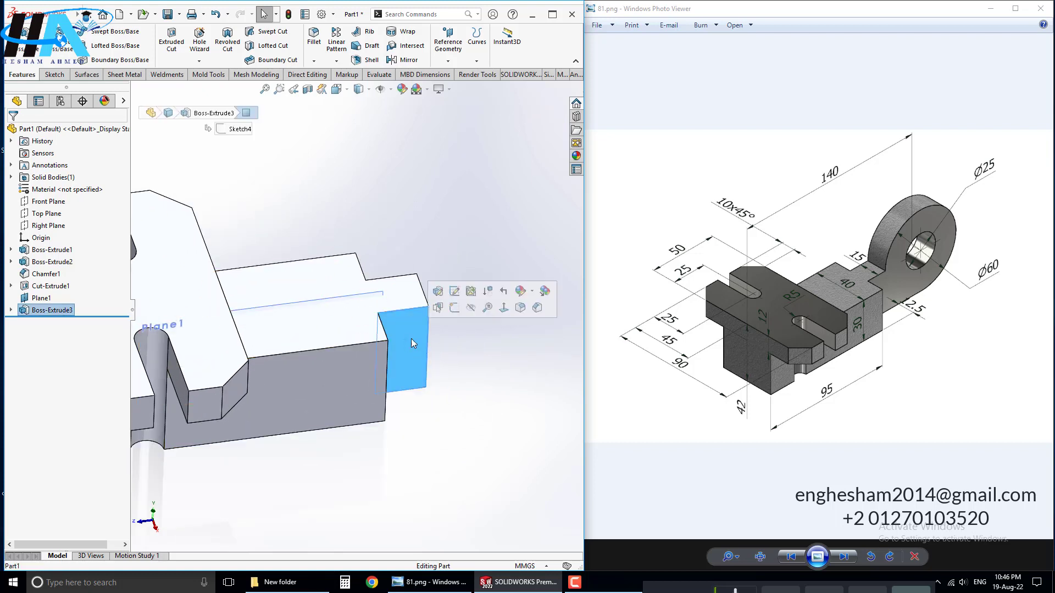
- Start a sketch on the block's end face and draw a circle beyond the part's end
{"action": "left_click", "coordinate": [452, 308]}
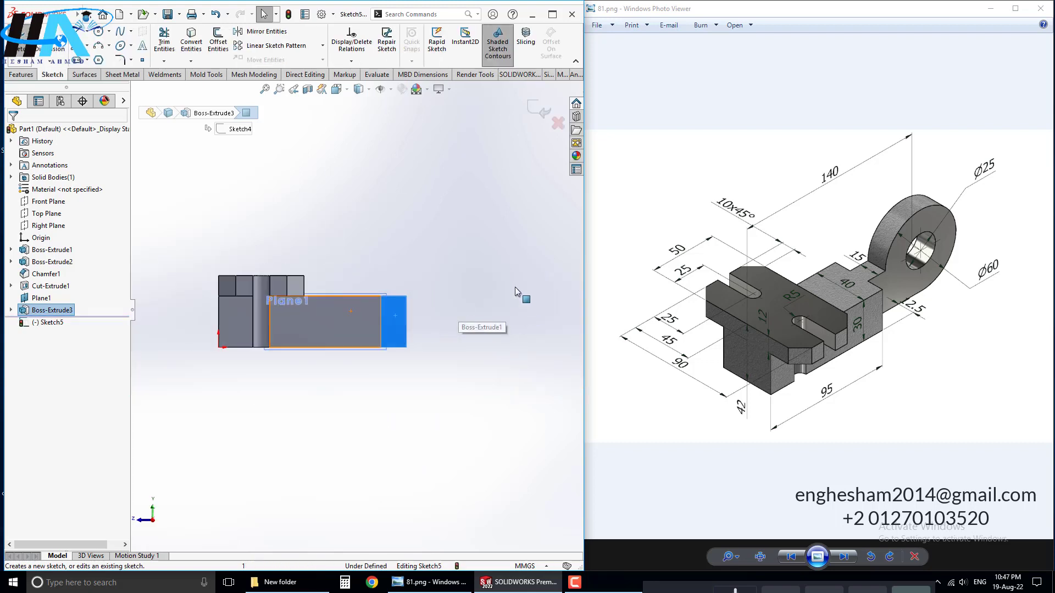
{"action": "key", "text": "Escape"}
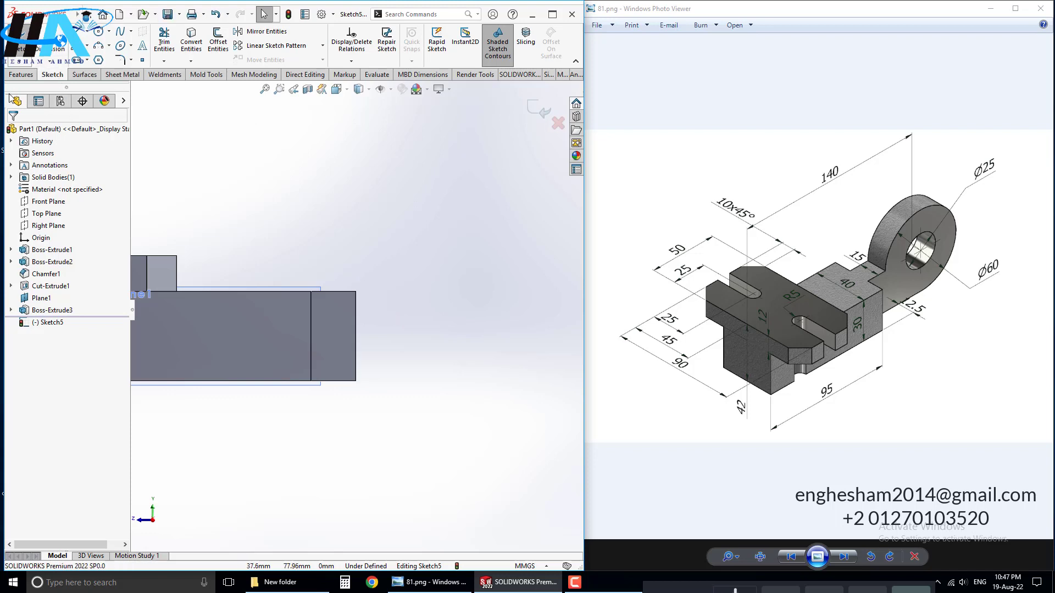
{"action": "left_click", "coordinate": [99, 33]}
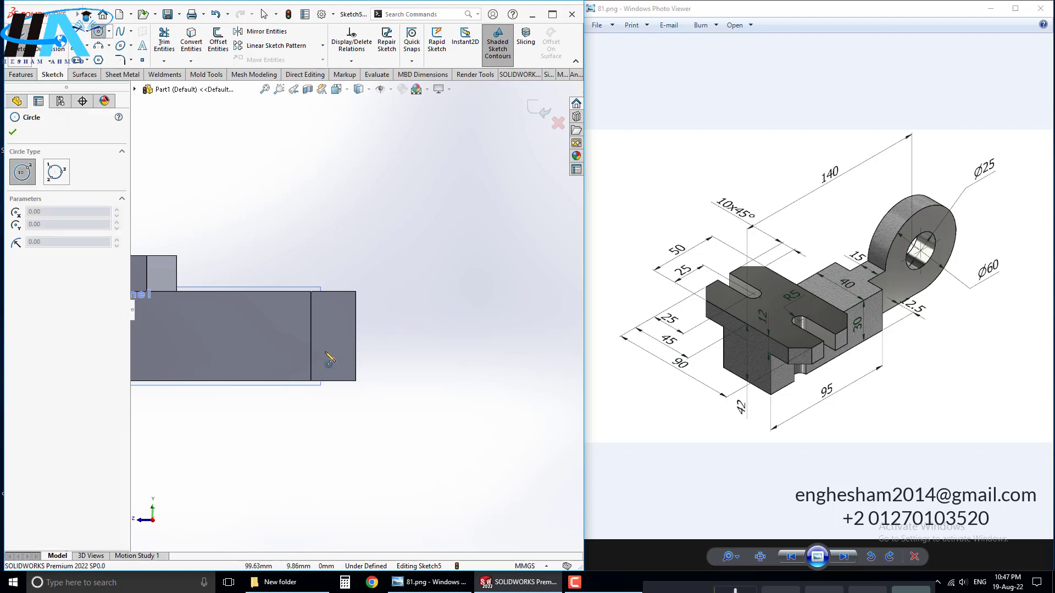
{"action": "left_click", "coordinate": [407, 330]}
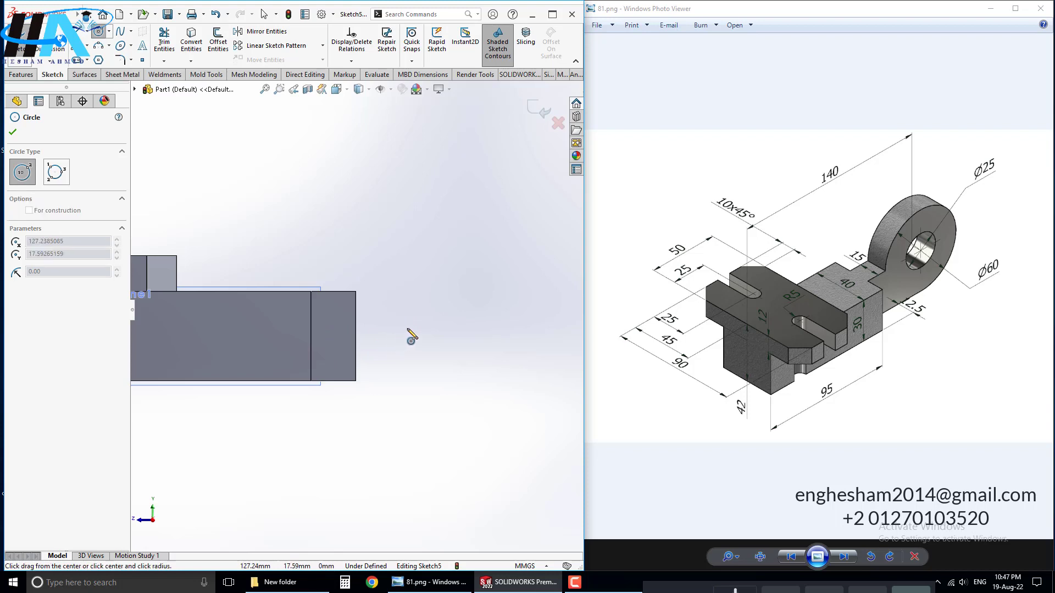
{"action": "left_click", "coordinate": [389, 383]}
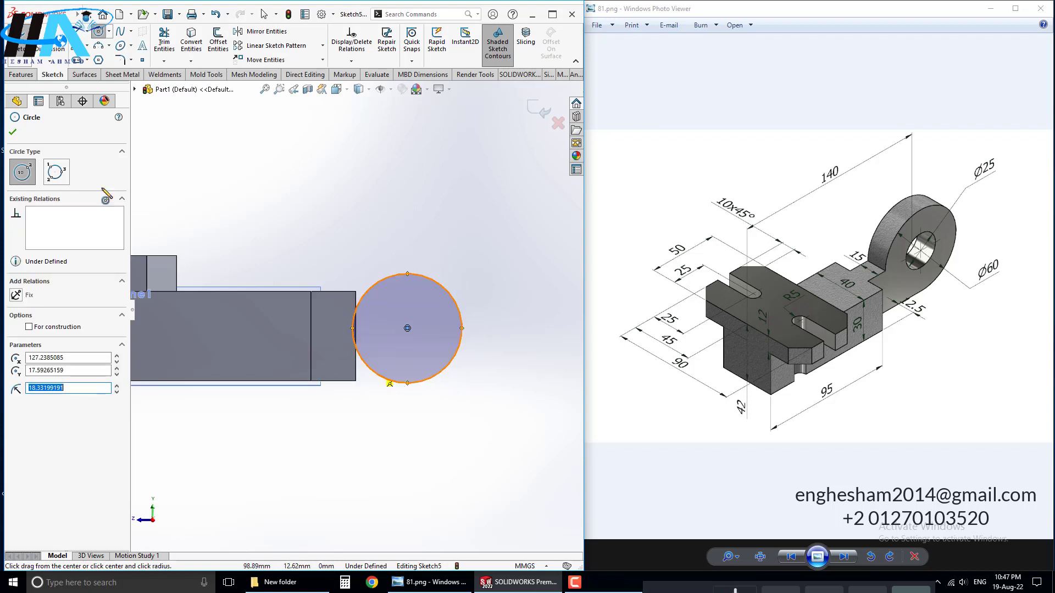
{"action": "key", "text": "Escape"}
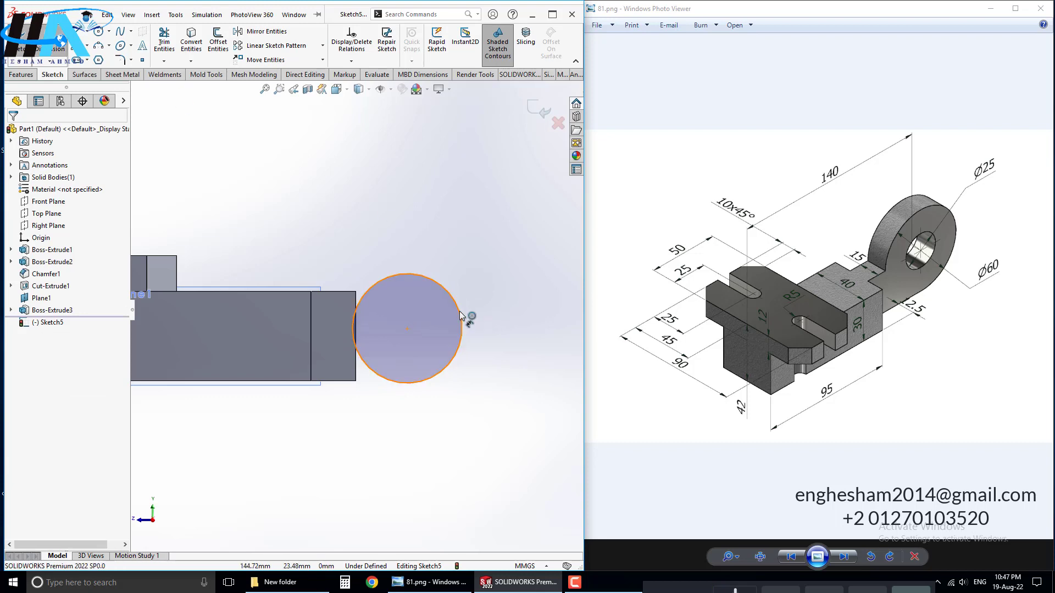
- Dimension the circle's diameter to 60 mm
{"action": "left_click", "coordinate": [460, 329]}
{"action": "left_click", "coordinate": [540, 328]}
{"action": "type", "text": "60"}
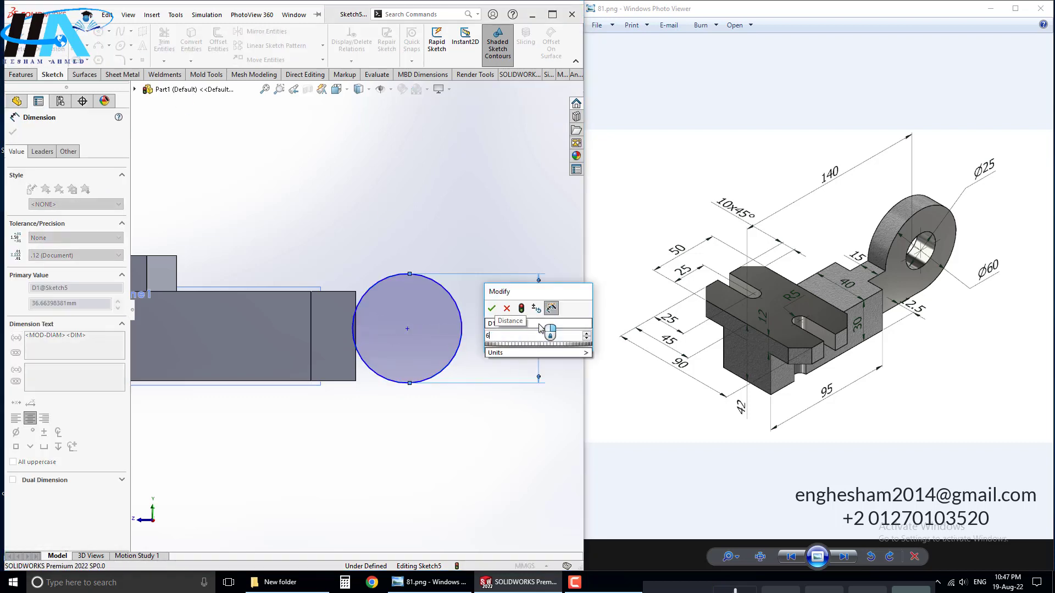
{"action": "key", "text": "Return"}
{"action": "scroll", "coordinate": [502, 318], "scroll_direction": "up", "scroll_amount": 2}
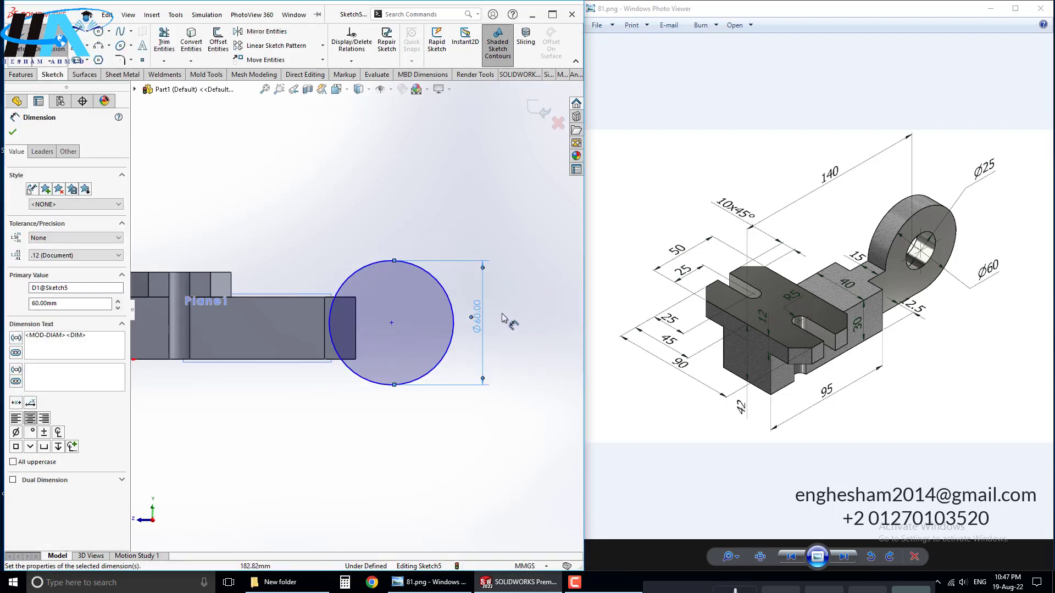
{"action": "left_click", "coordinate": [345, 262]}
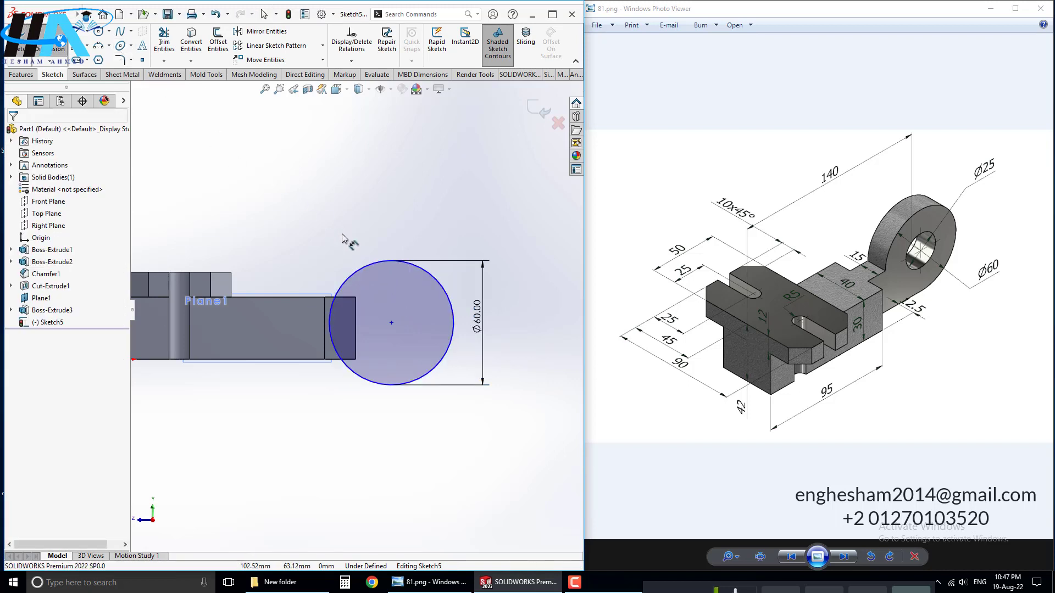
- Dimension the circle centre 140 mm from the part's left edge and drag it higher
{"action": "left_click", "coordinate": [333, 296]}
{"action": "scroll", "coordinate": [316, 291], "scroll_direction": "up", "scroll_amount": 1}
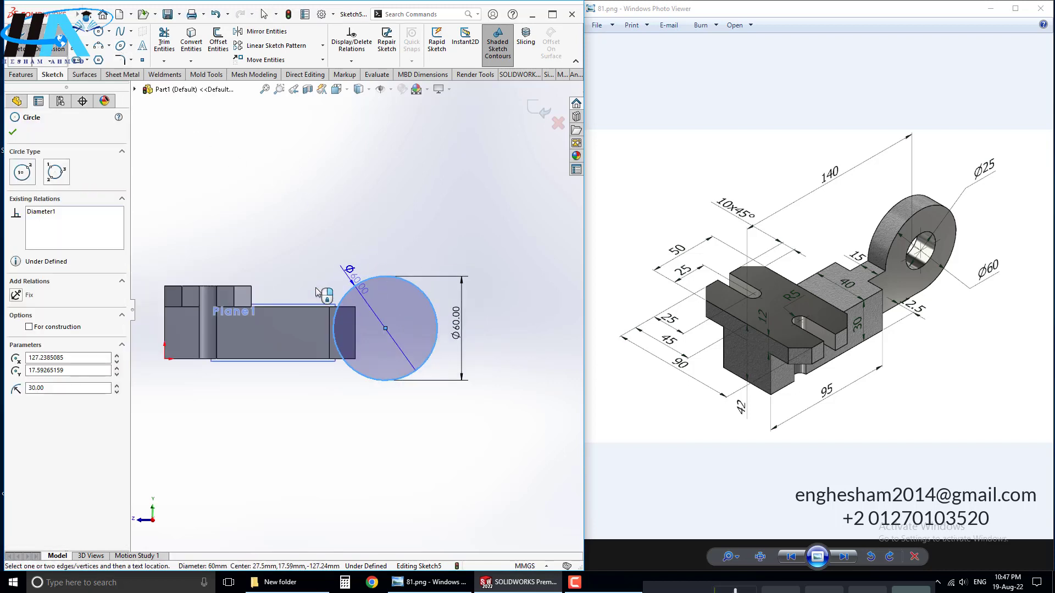
{"action": "left_click", "coordinate": [166, 330]}
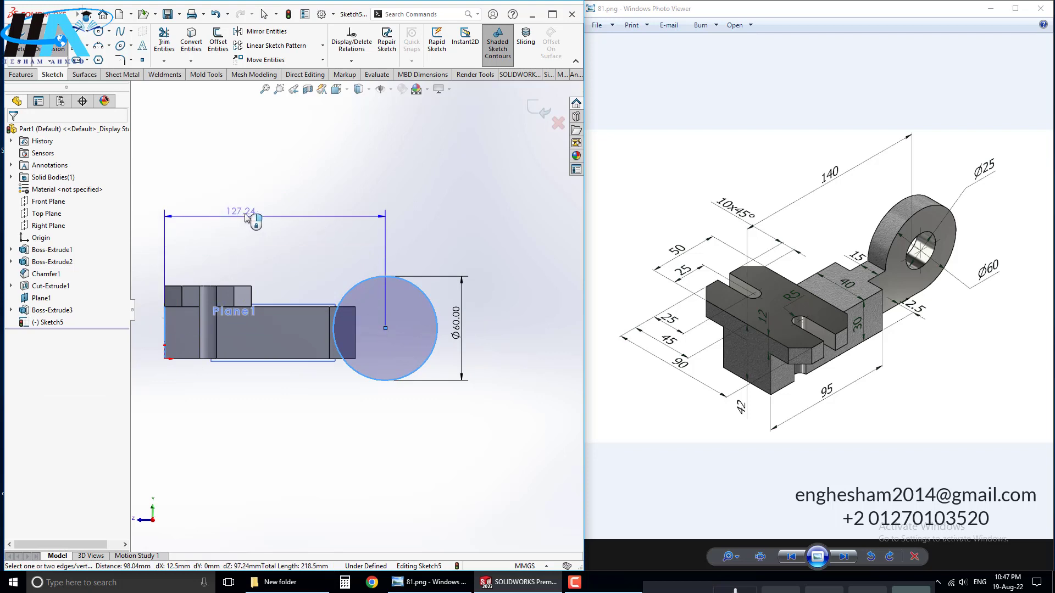
{"action": "left_click", "coordinate": [246, 217]}
{"action": "key", "text": "Return"}
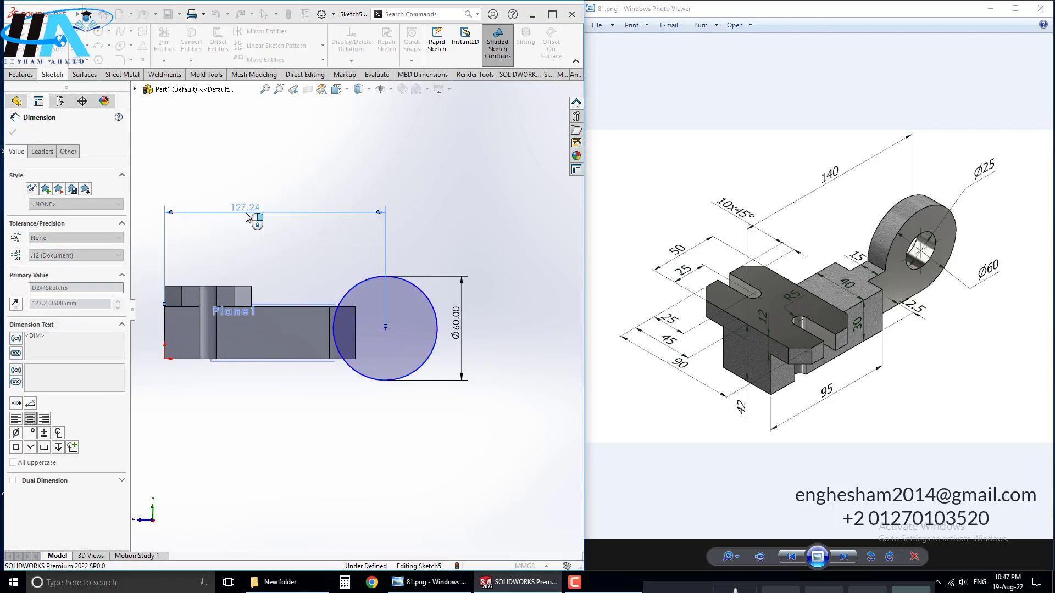
{"action": "type", "text": "140"}
{"action": "key", "text": "Return"}
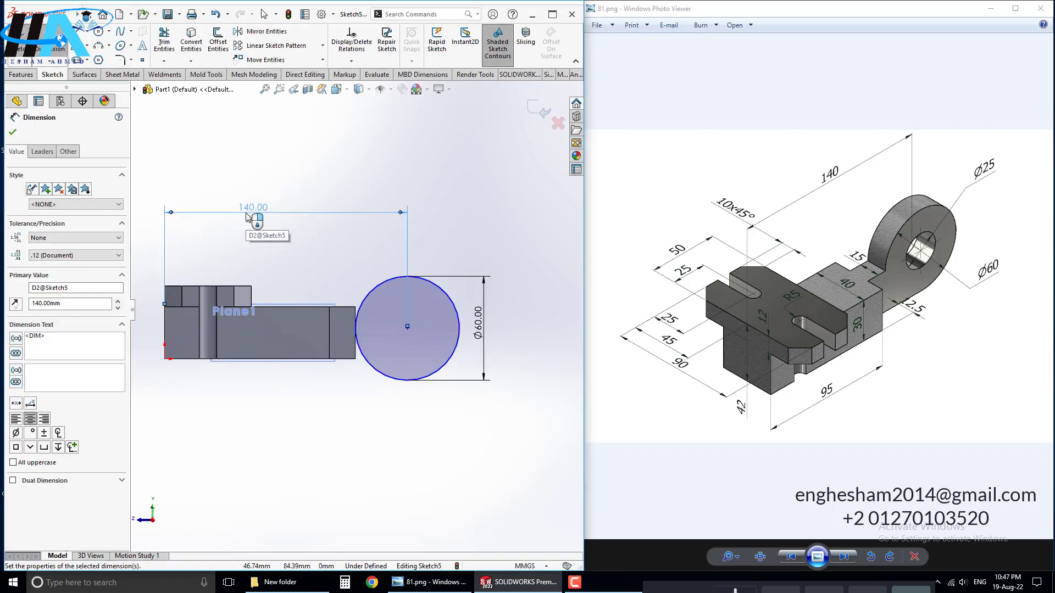
{"action": "key", "text": "Escape"}
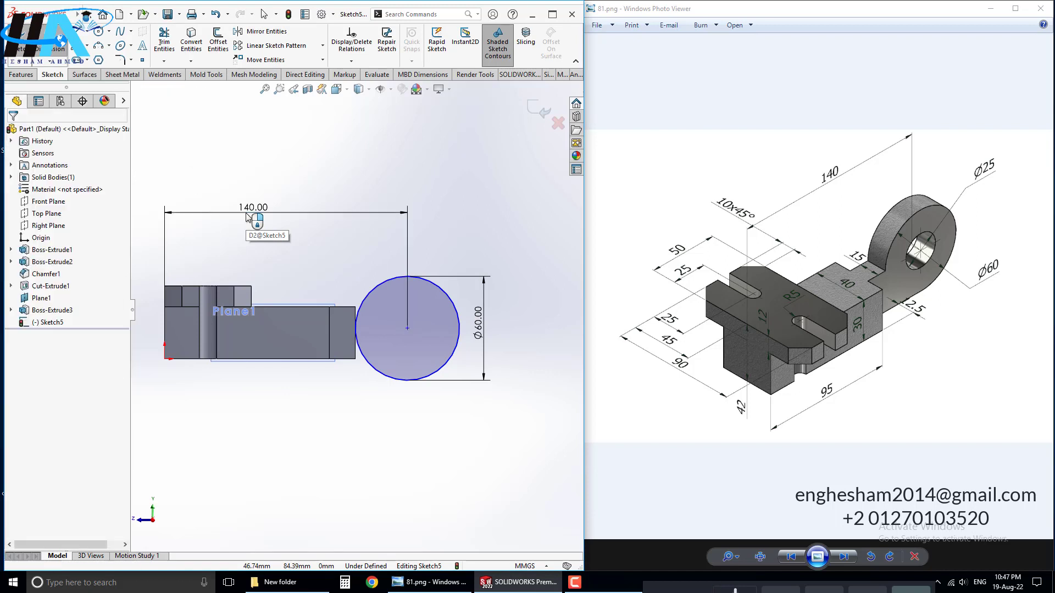
{"action": "left_click", "coordinate": [398, 380]}
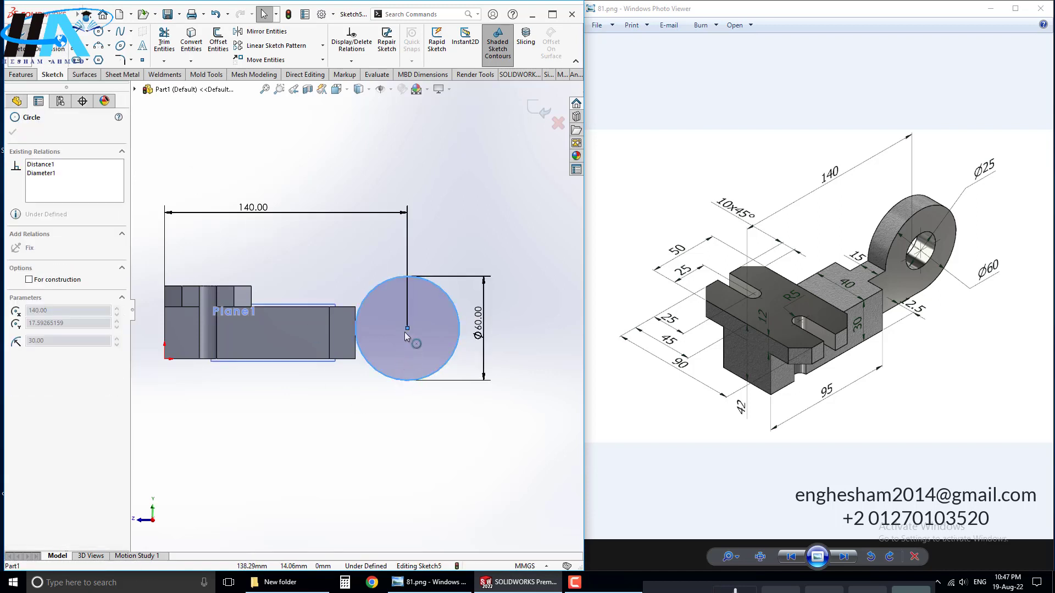
{"action": "left_click_drag", "start_coordinate": [408, 328], "coordinate": [410, 312]}
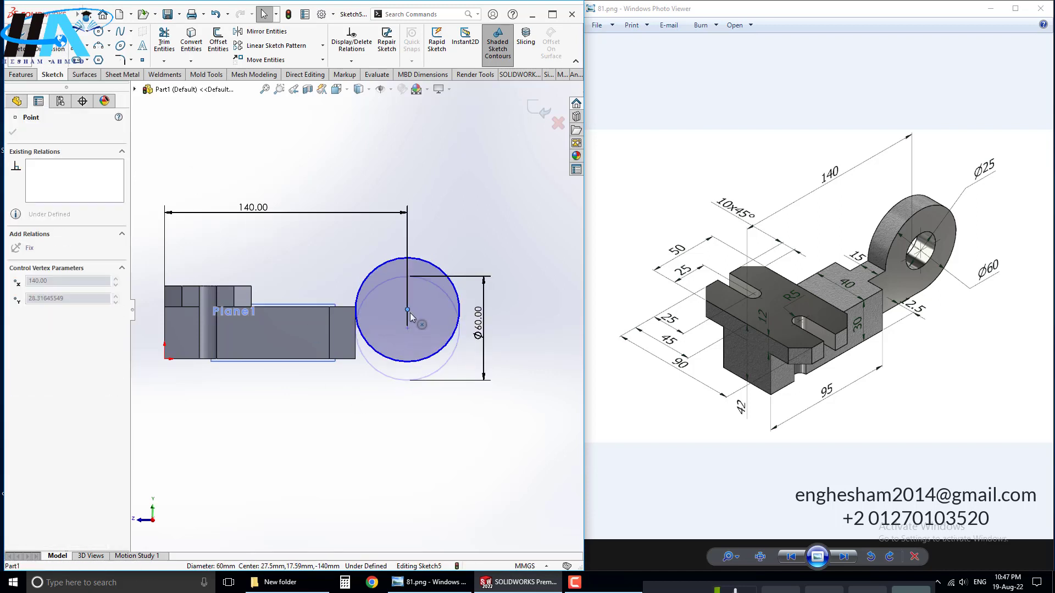
{"action": "key", "text": "Escape"}
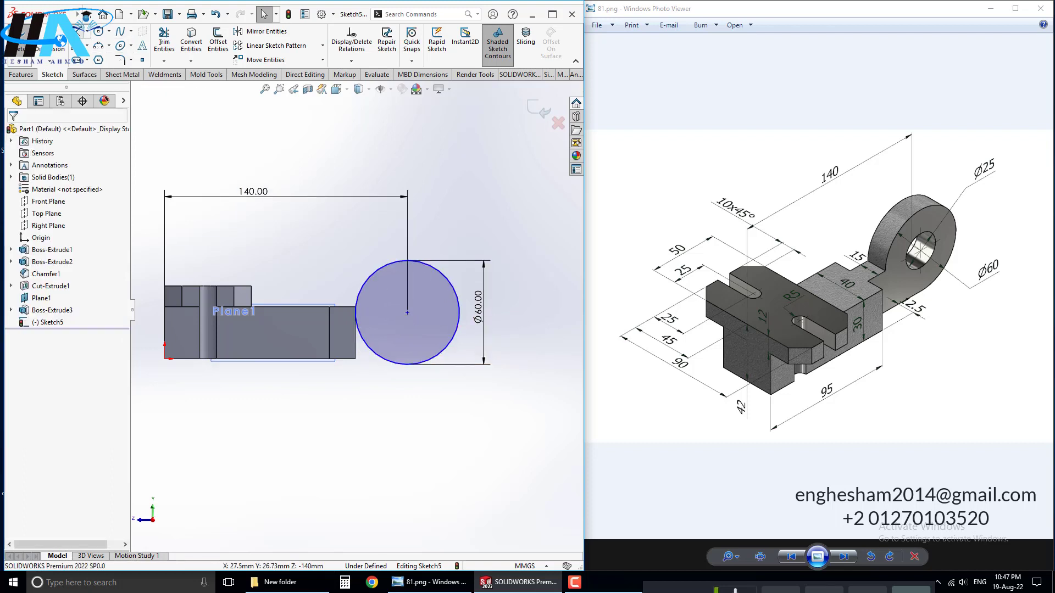
{"action": "key", "text": "l"}
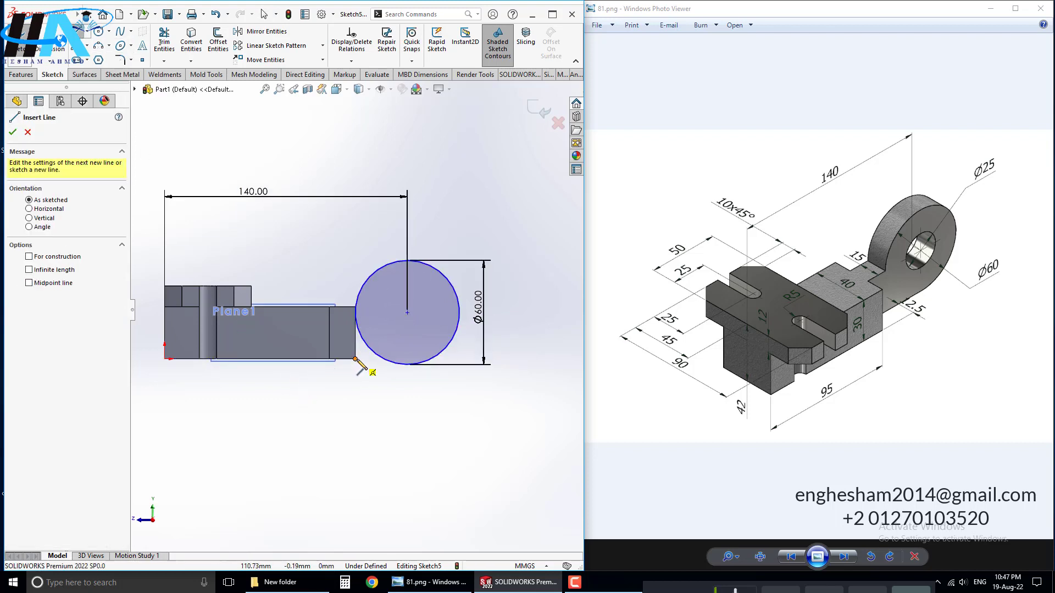
- Draw a horizontal line from the block's bottom corner to the circle's bottom
{"action": "left_click", "coordinate": [354, 360]}
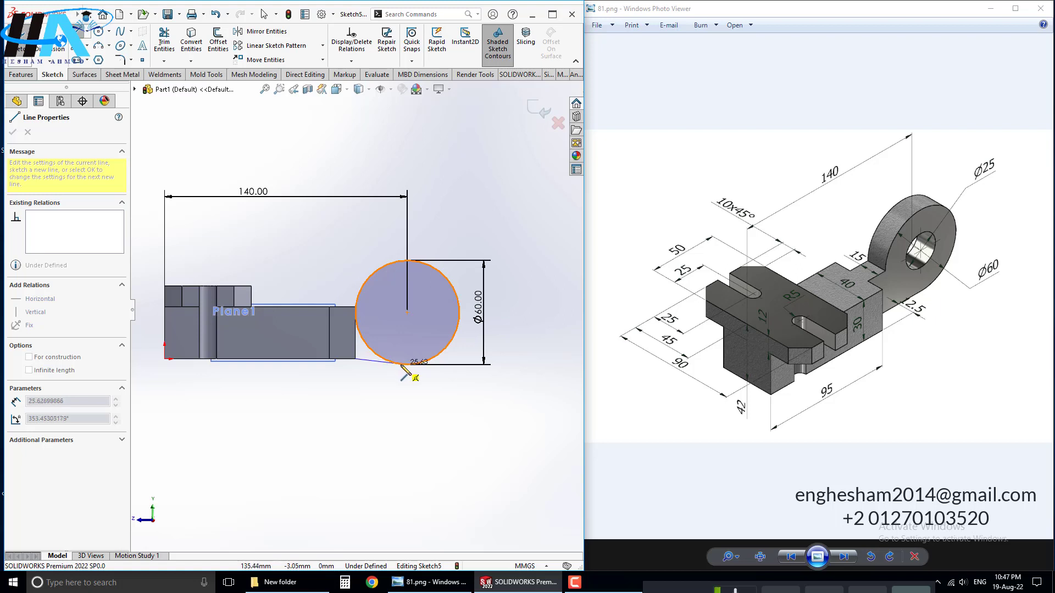
{"action": "left_click", "coordinate": [407, 364]}
{"action": "key", "text": "Escape"}
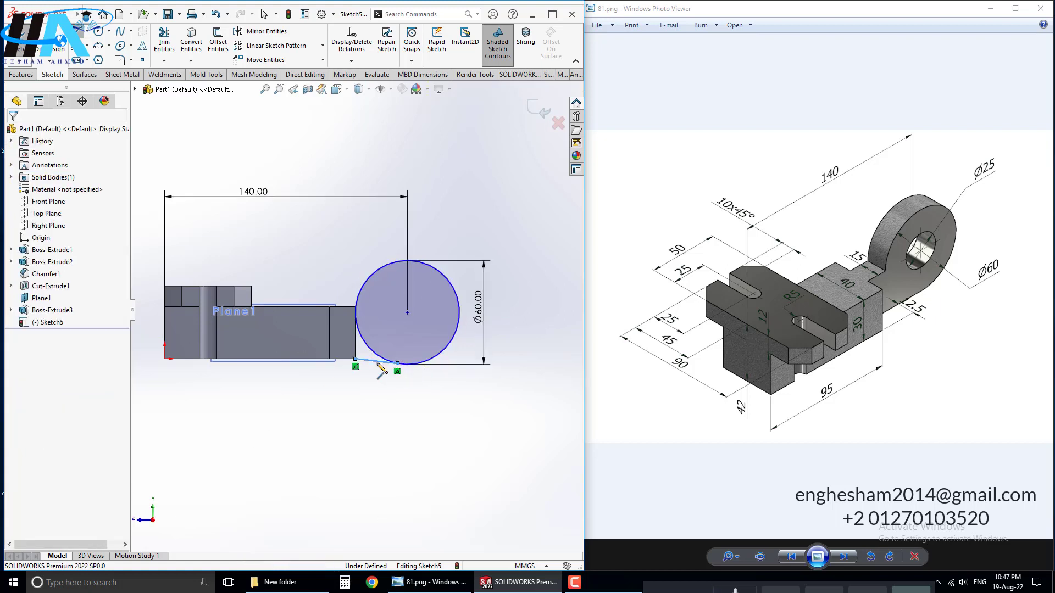
{"action": "left_click", "coordinate": [369, 363]}
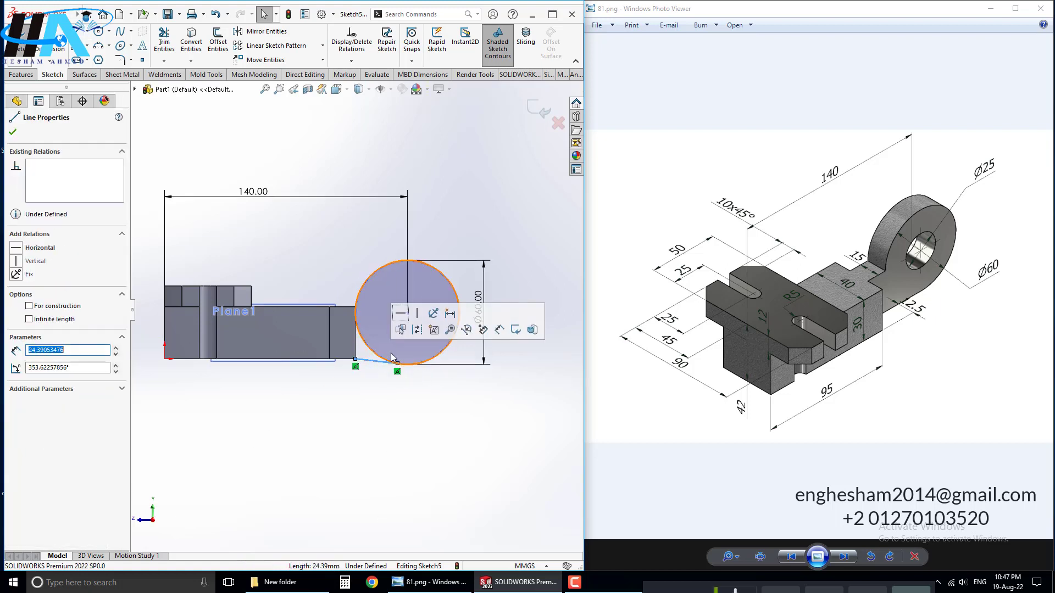
{"action": "left_click", "coordinate": [405, 322]}
{"action": "key", "text": "Escape"}
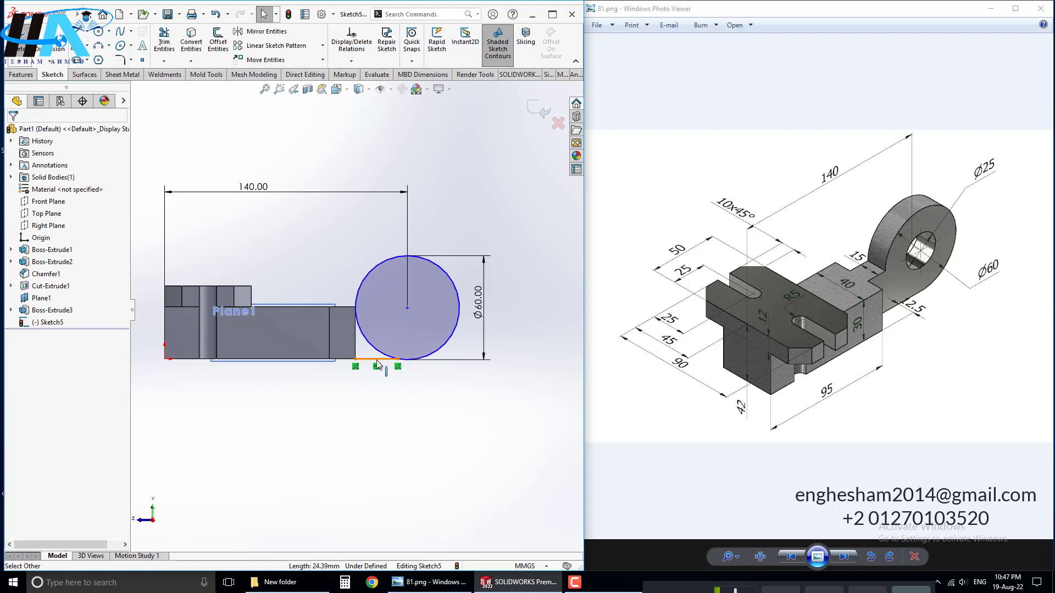
- Make the Ø60 circle tangent to the base line and zoom to inspect the sketch
{"action": "left_click", "coordinate": [378, 363]}
{"action": "left_click", "coordinate": [387, 355], "text": "ctrl"}
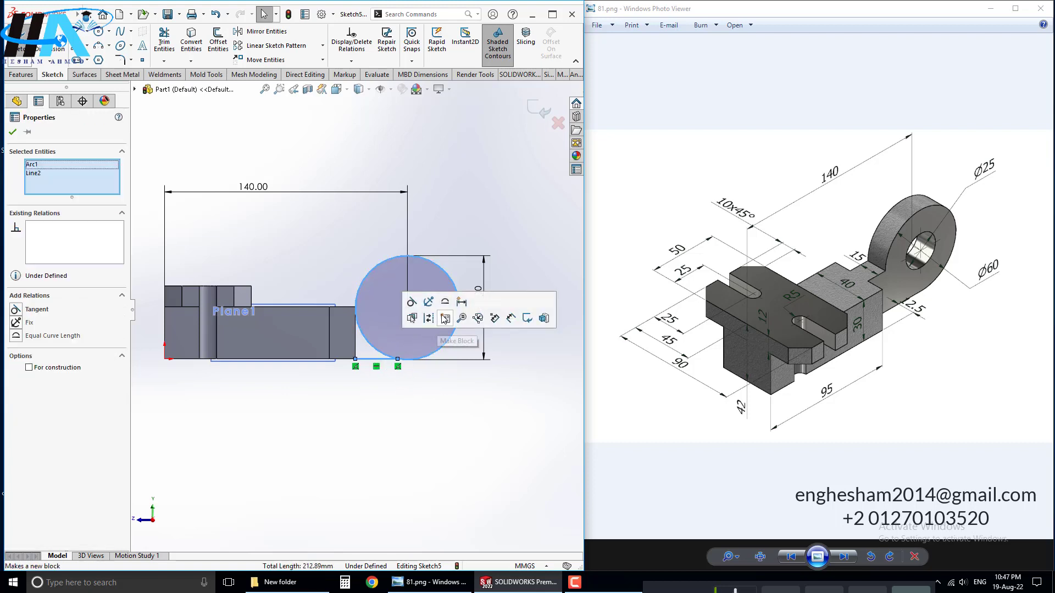
{"action": "left_click", "coordinate": [412, 302]}
{"action": "key", "text": "Escape"}
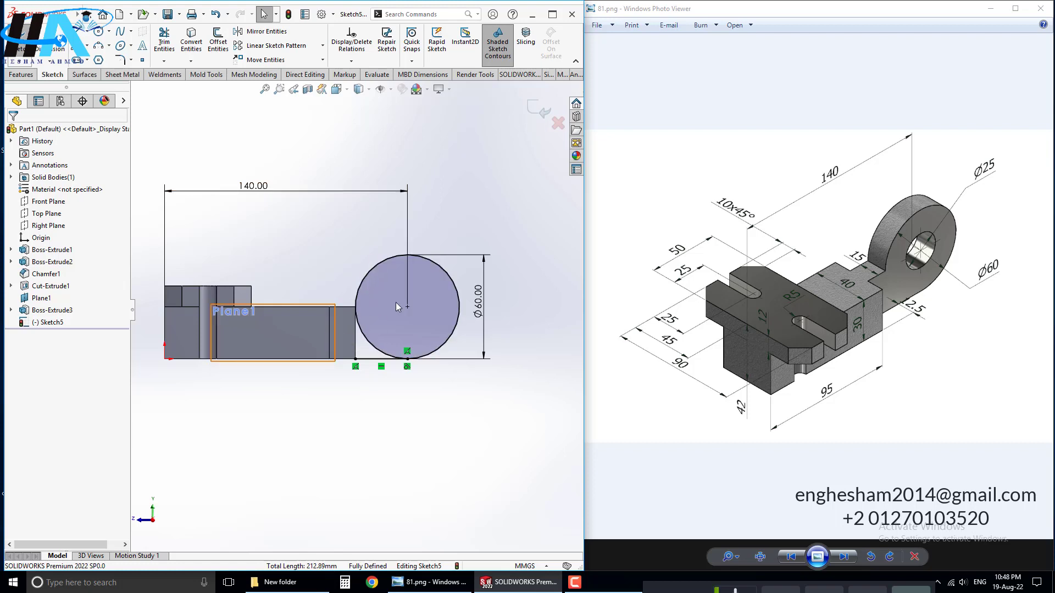
{"action": "scroll", "coordinate": [360, 314], "scroll_direction": "down", "scroll_amount": 3}
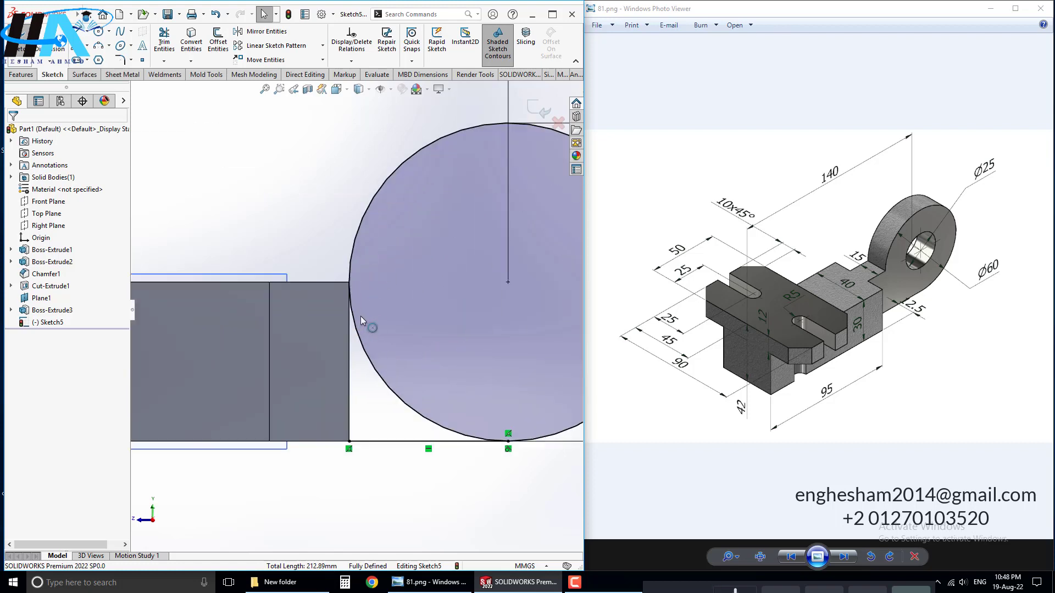
{"action": "scroll", "coordinate": [358, 296], "scroll_direction": "down", "scroll_amount": 2}
{"action": "scroll", "coordinate": [401, 275], "scroll_direction": "up", "scroll_amount": 3}
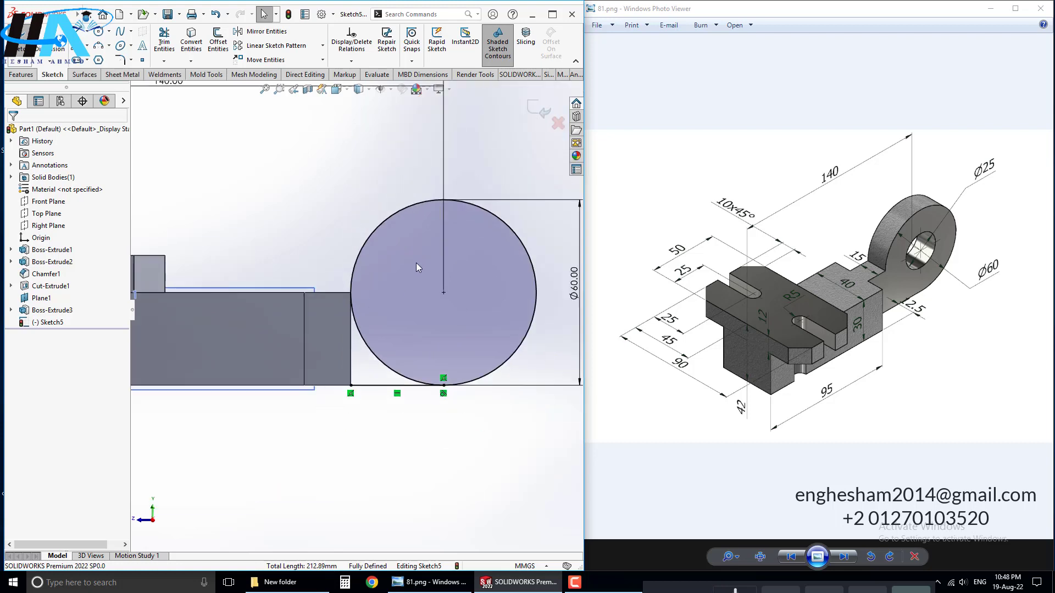
{"action": "scroll", "coordinate": [392, 305], "scroll_direction": "up", "scroll_amount": 1}
{"action": "scroll", "coordinate": [357, 275], "scroll_direction": "down", "scroll_amount": 1}
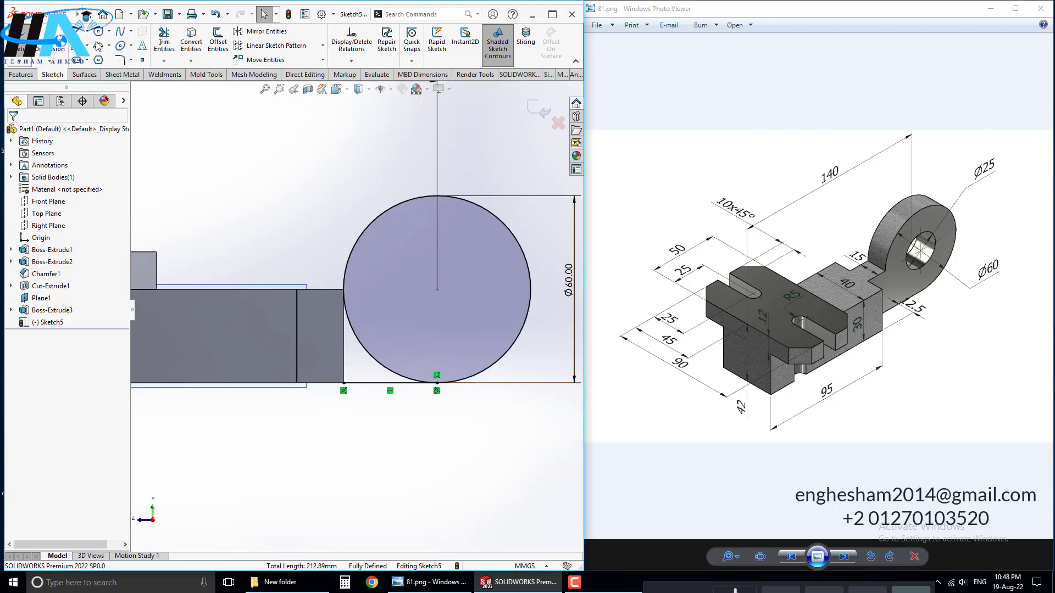
- Add a vertical left side line, trim the lower-left arc, and delete the Ø60 dimension
{"action": "left_click", "coordinate": [81, 33]}
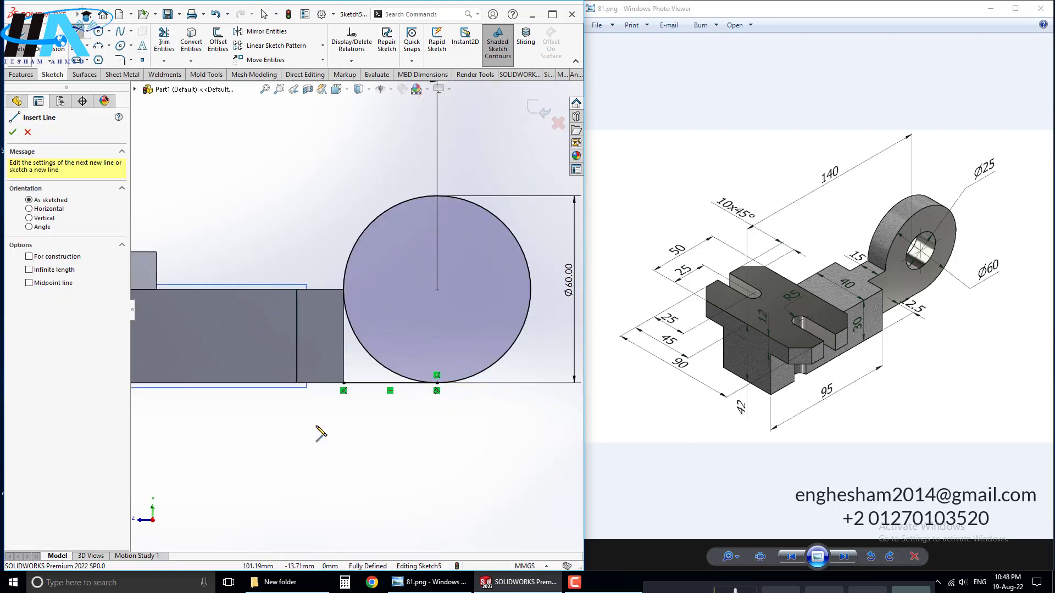
{"action": "left_click", "coordinate": [343, 383]}
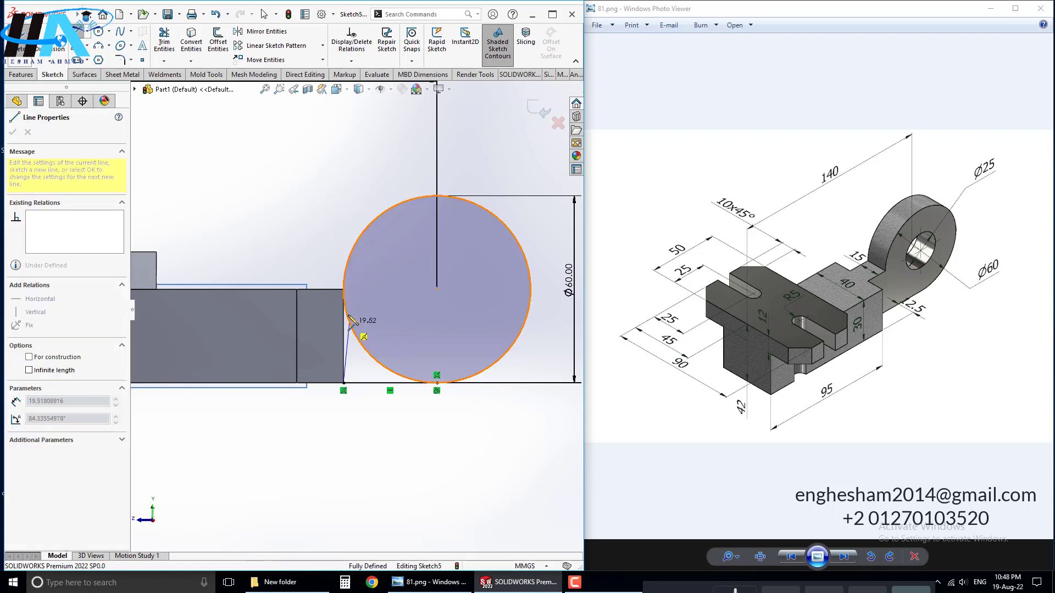
{"action": "left_click", "coordinate": [344, 289]}
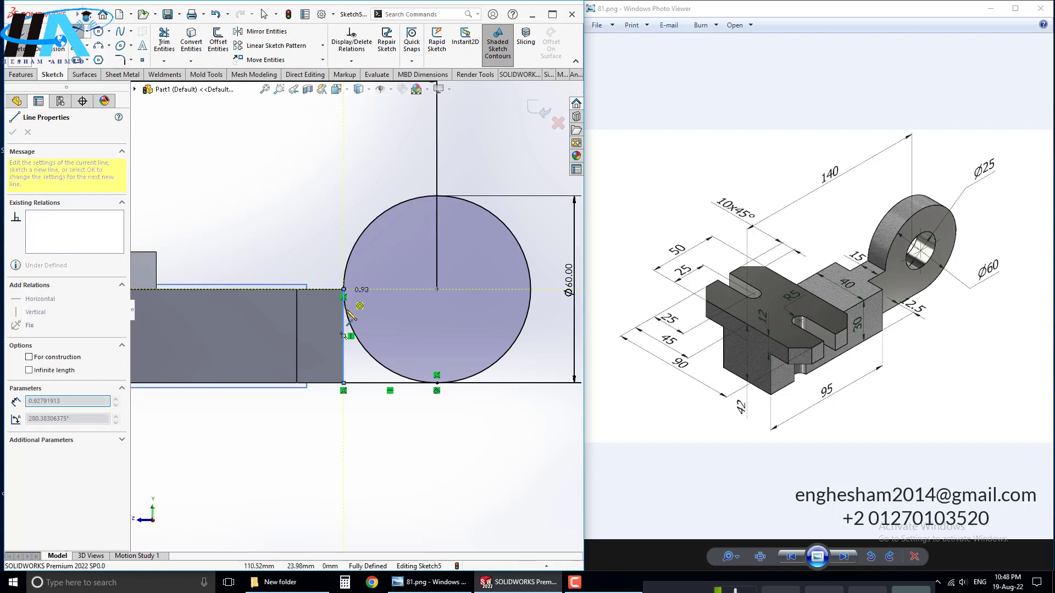
{"action": "key", "text": "Escape"}
{"action": "left_click", "coordinate": [164, 39]}
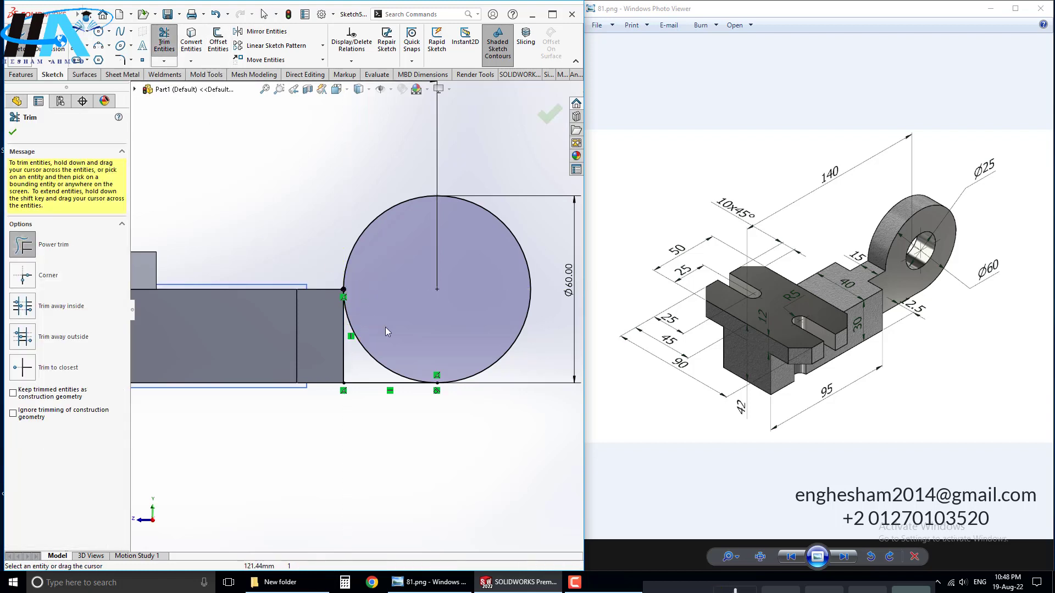
{"action": "left_click_drag", "start_coordinate": [385, 327], "coordinate": [358, 357]}
{"action": "key", "text": "Escape"}
{"action": "scroll", "coordinate": [418, 340], "scroll_direction": "up", "scroll_amount": 2}
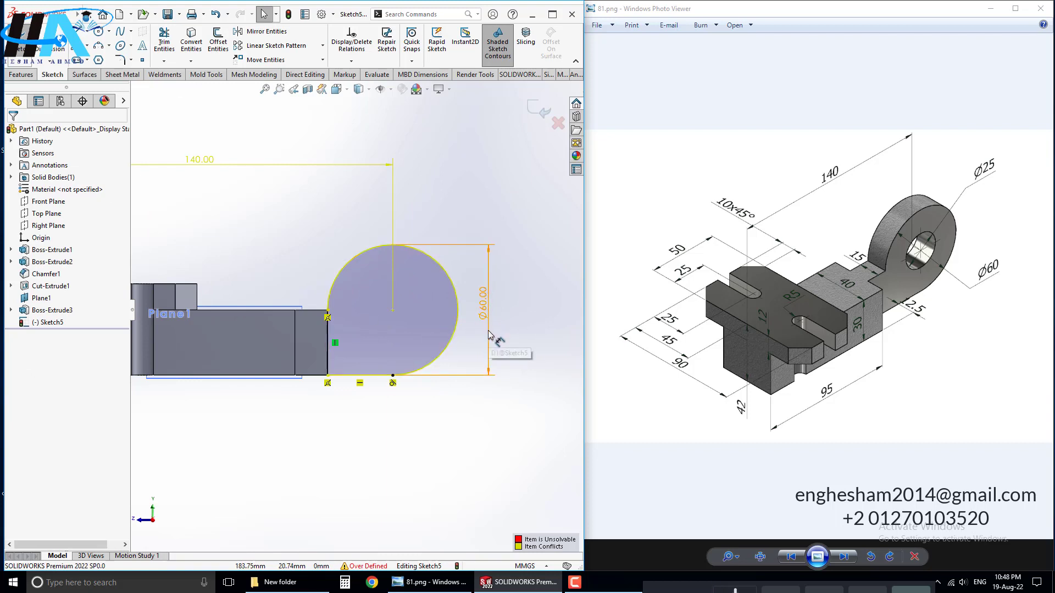
{"action": "left_click", "coordinate": [487, 328]}
{"action": "key", "text": "Delete"}
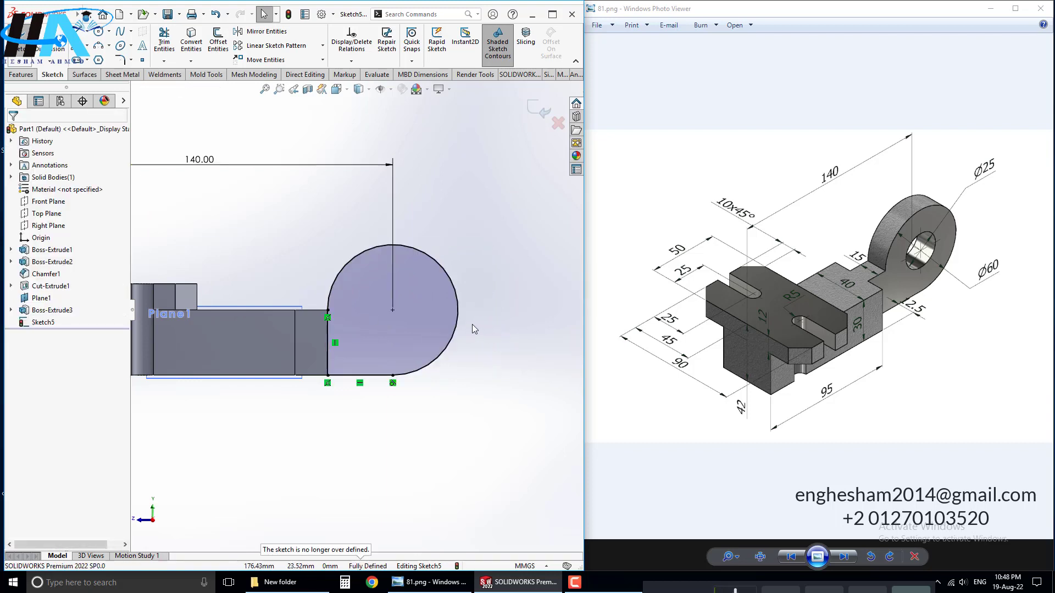
{"action": "mouse_move", "coordinate": [50, 15]}
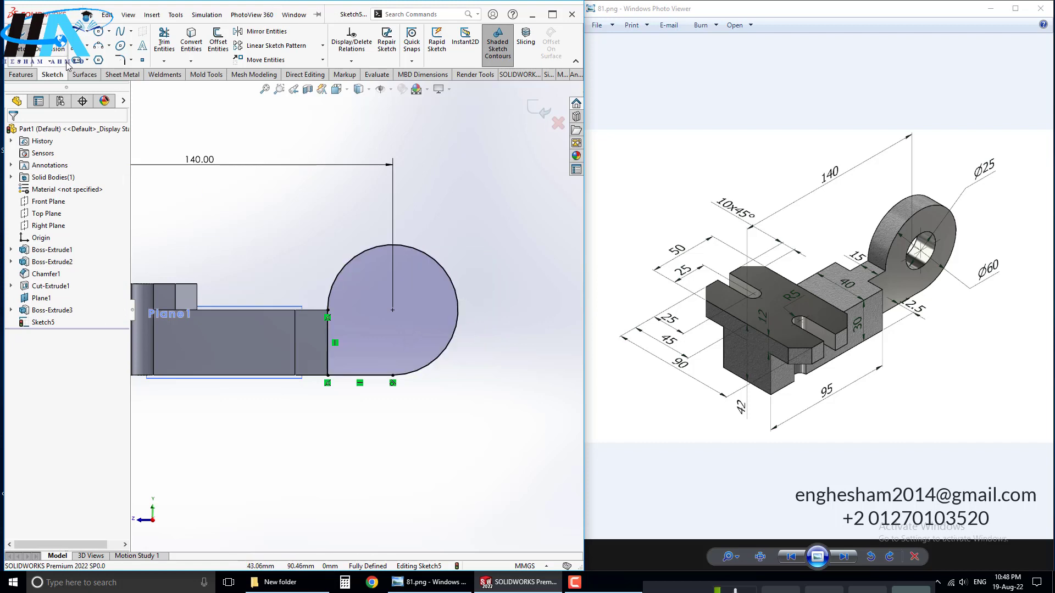
- Sketch a concentric inner circle and dimension it to Ø25 mm
{"action": "left_click", "coordinate": [101, 35]}
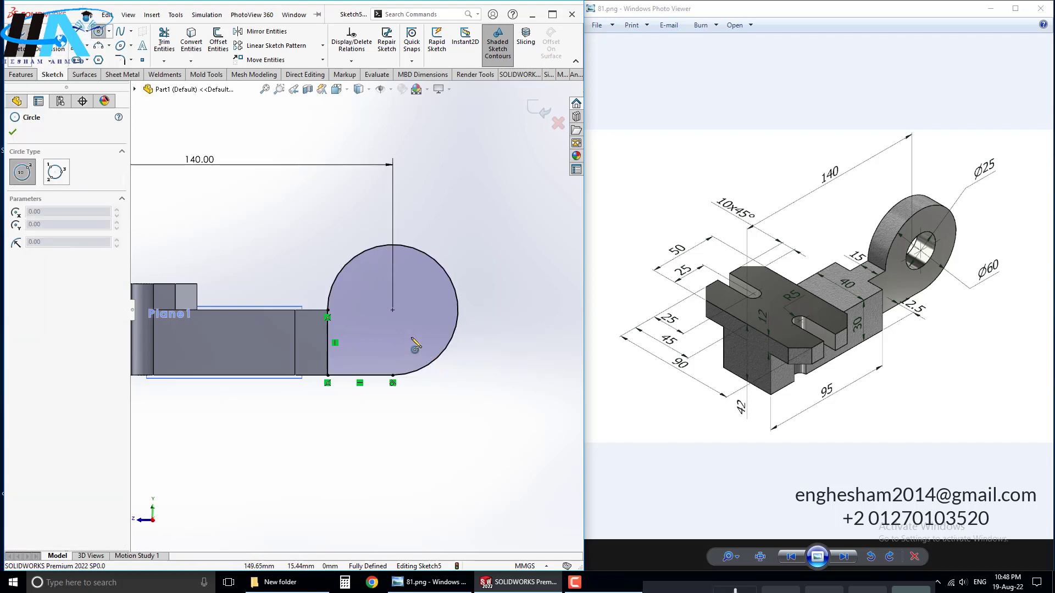
{"action": "left_click", "coordinate": [392, 310]}
{"action": "left_click", "coordinate": [408, 340]}
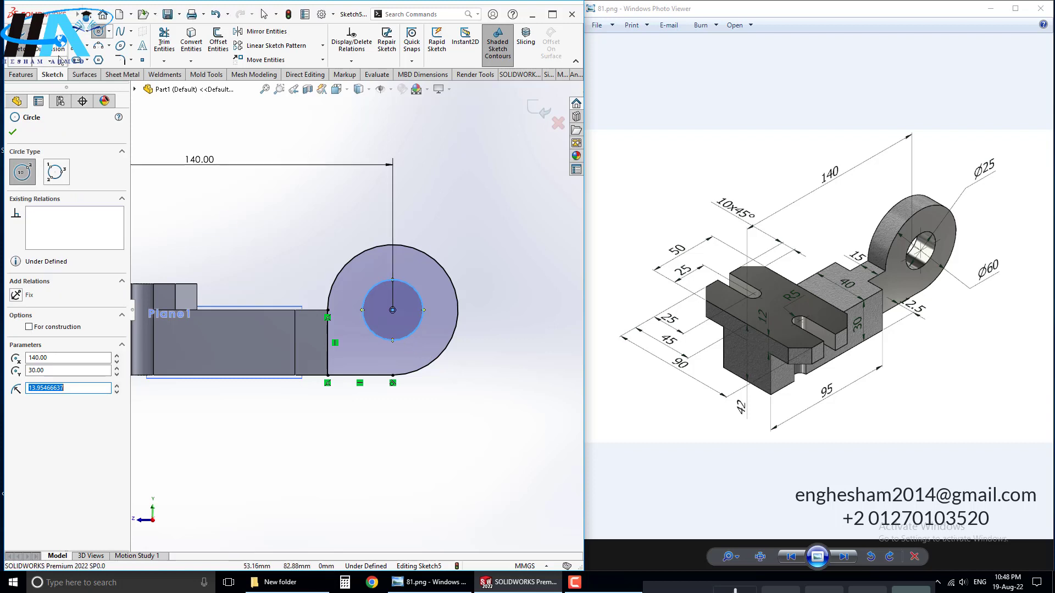
{"action": "key", "text": "Escape"}
{"action": "left_click", "coordinate": [412, 285]}
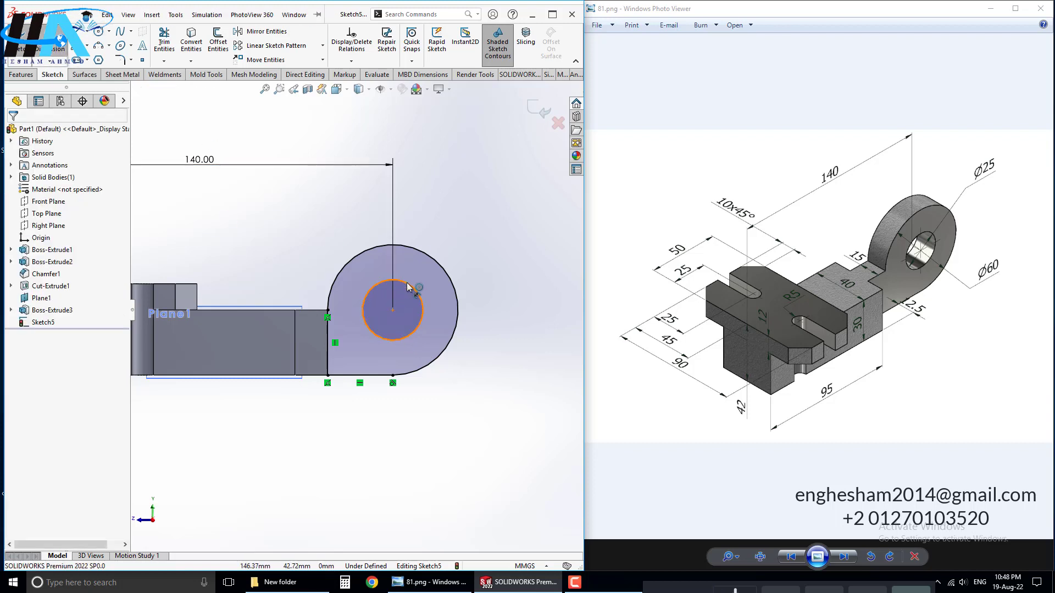
{"action": "key", "text": "d"}
{"action": "left_click", "coordinate": [514, 344]}
{"action": "type", "text": "25"}
{"action": "key", "text": "Return"}
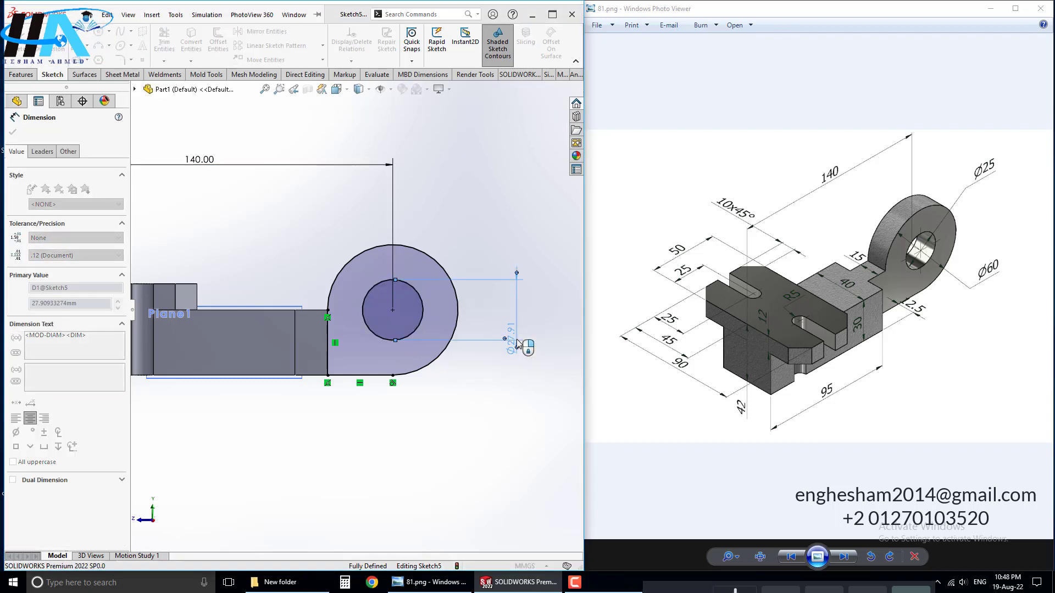
{"action": "left_click", "coordinate": [18, 79]}
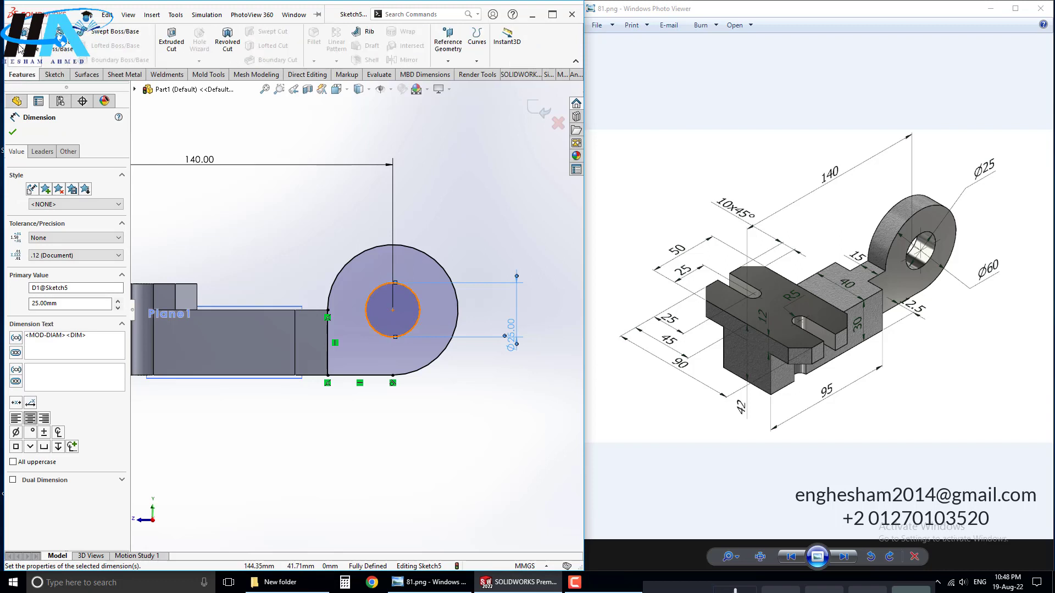
{"action": "left_click", "coordinate": [22, 44]}
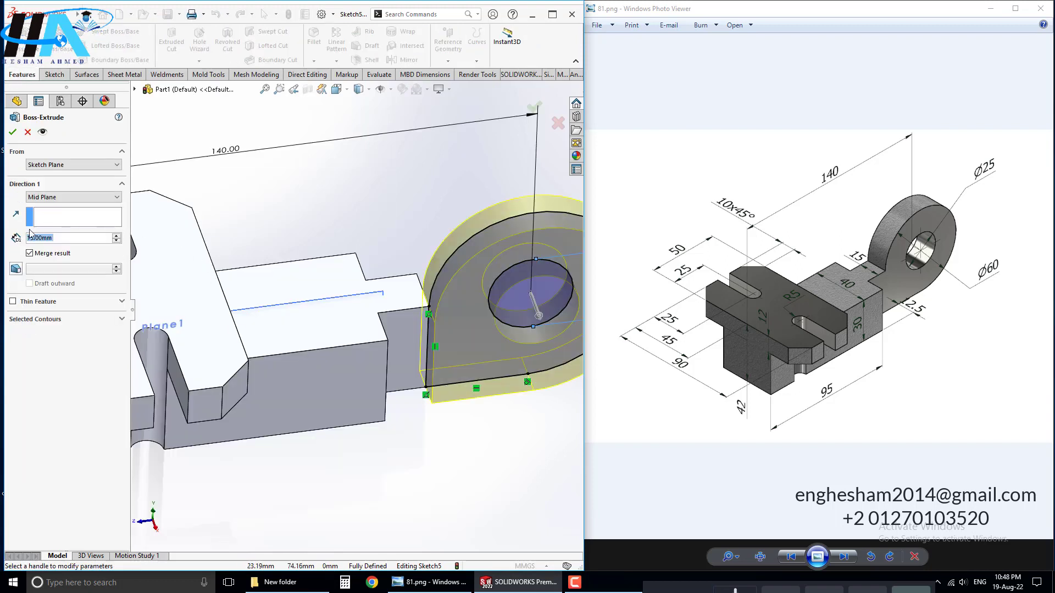
- Extrude the lug sketch 15 mm Blind in the reversed direction, then fit and maximize the view
{"action": "left_click", "coordinate": [58, 197]}
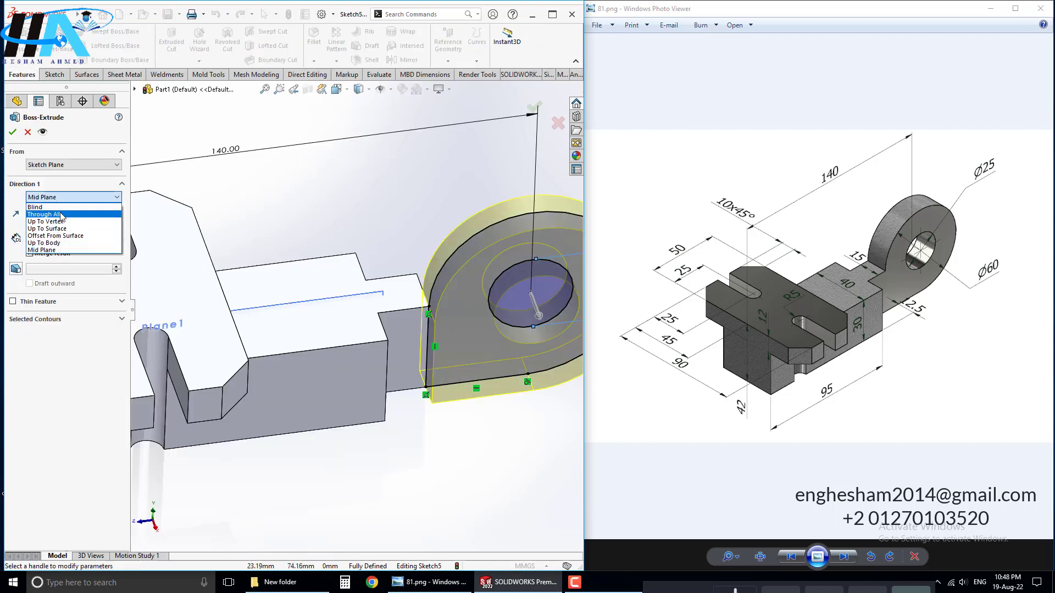
{"action": "left_click", "coordinate": [16, 197]}
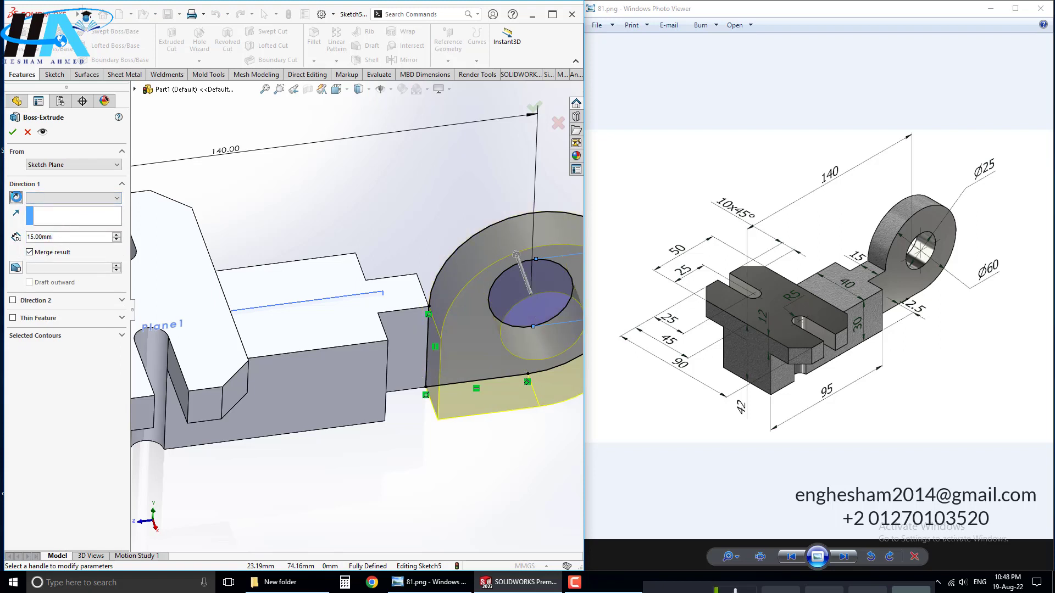
{"action": "left_click", "coordinate": [12, 131]}
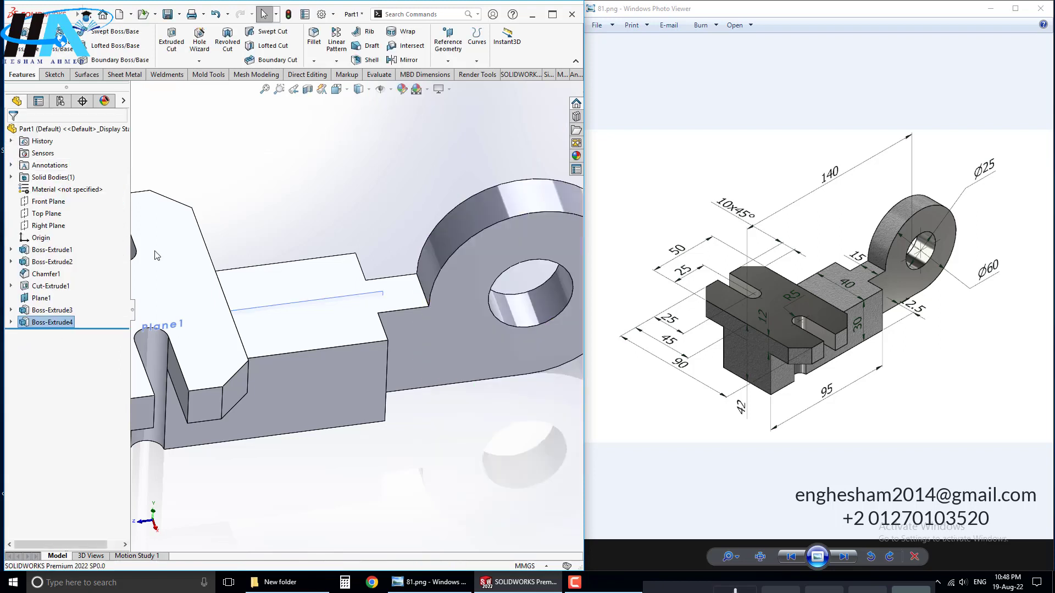
{"action": "key", "text": "f"}
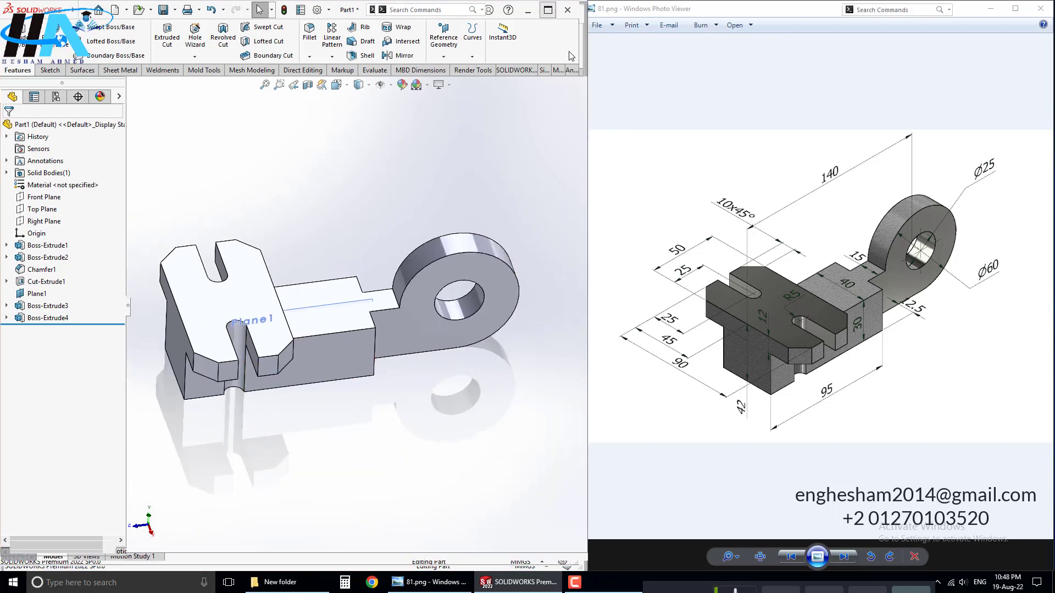
{"action": "left_click", "coordinate": [552, 14]}
- Assign Copper as the part material and hide Plane1
{"action": "right_click", "coordinate": [47, 187]}
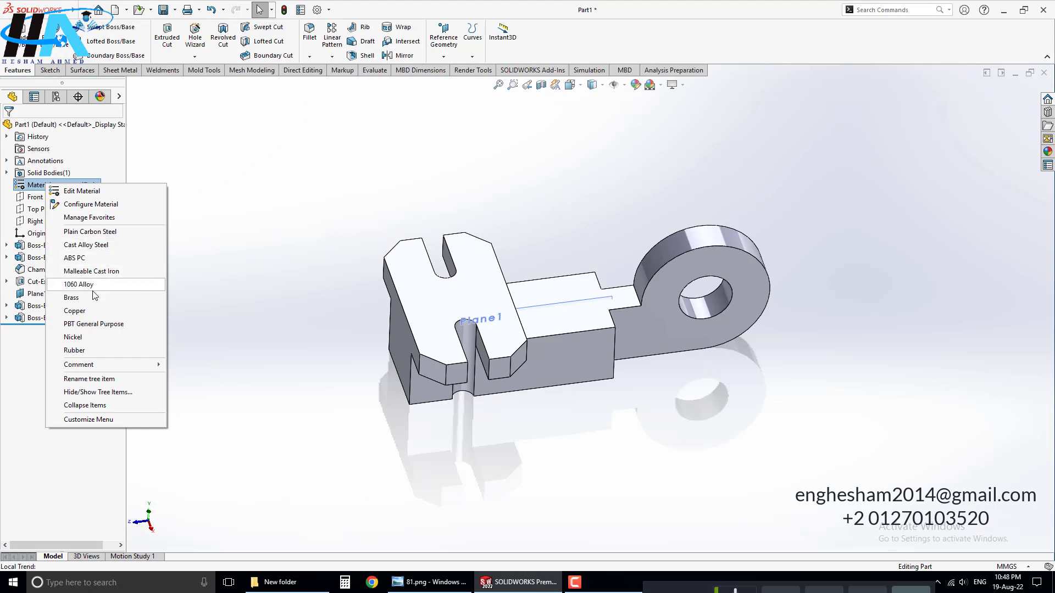
{"action": "left_click", "coordinate": [92, 311]}
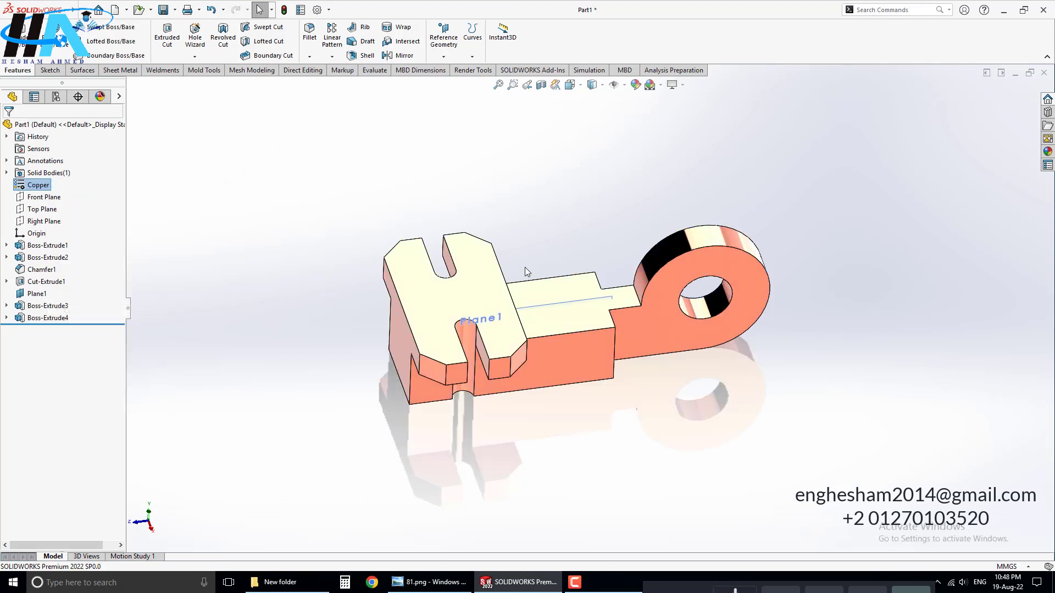
{"action": "left_click", "coordinate": [52, 295]}
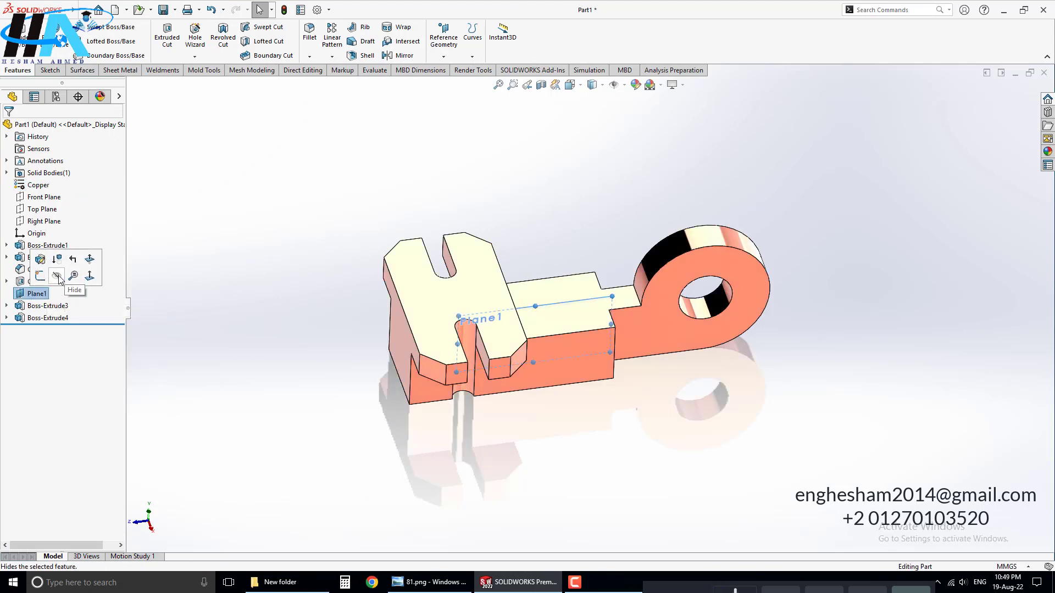
{"action": "left_click", "coordinate": [254, 200]}
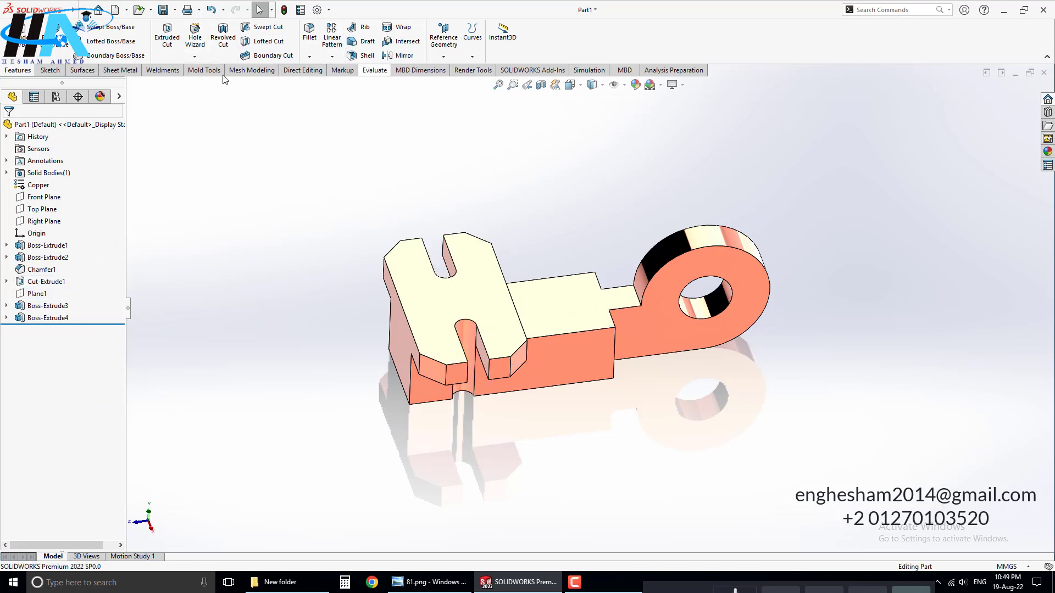
- Check the part's mass properties (1788.87 g) and orbit the finished part
{"action": "left_click", "coordinate": [151, 47]}
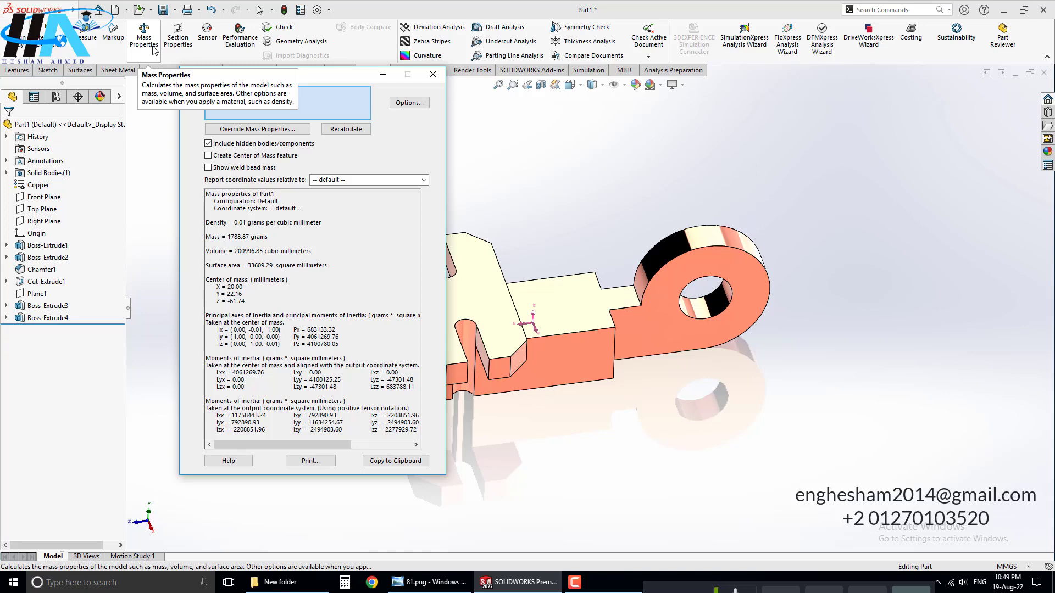
{"action": "key", "text": "Escape"}
{"action": "mouse_move", "coordinate": [316, 265]}
{"action": "middle_mouse_down"}
{"action": "mouse_move", "coordinate": [400, 181]}
{"action": "mouse_move", "coordinate": [407, 291]}
{"action": "middle_mouse_up"}
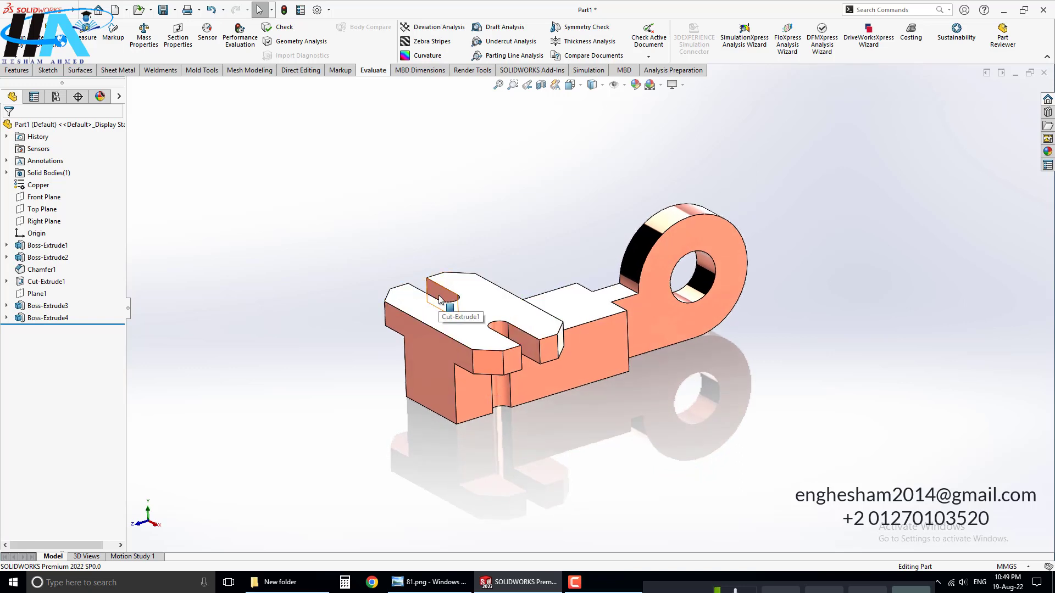